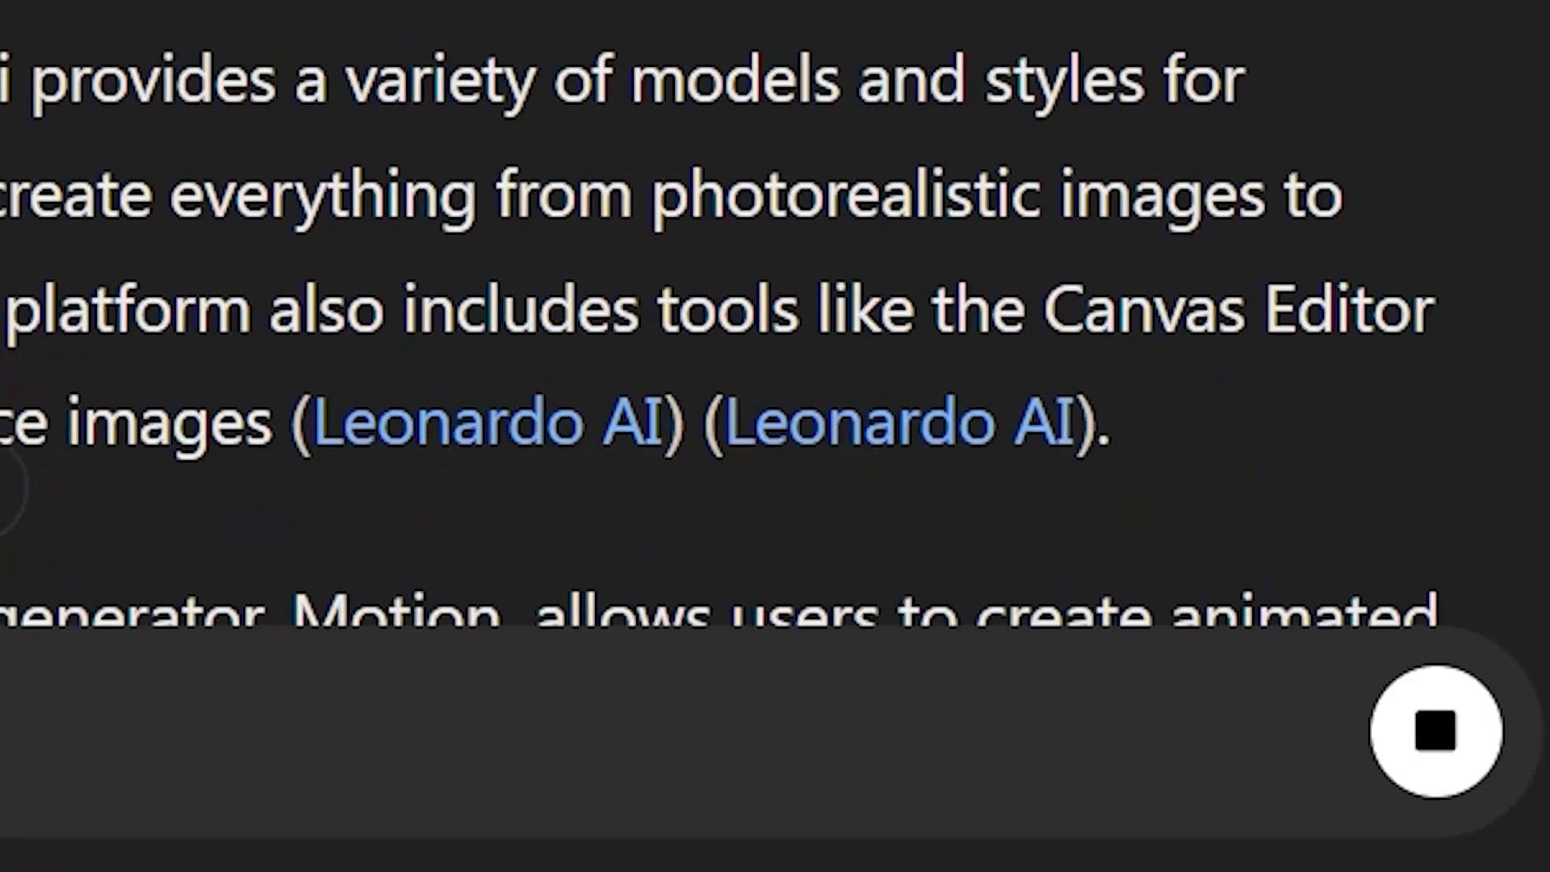
pyautogui.moveTo(893, 460)
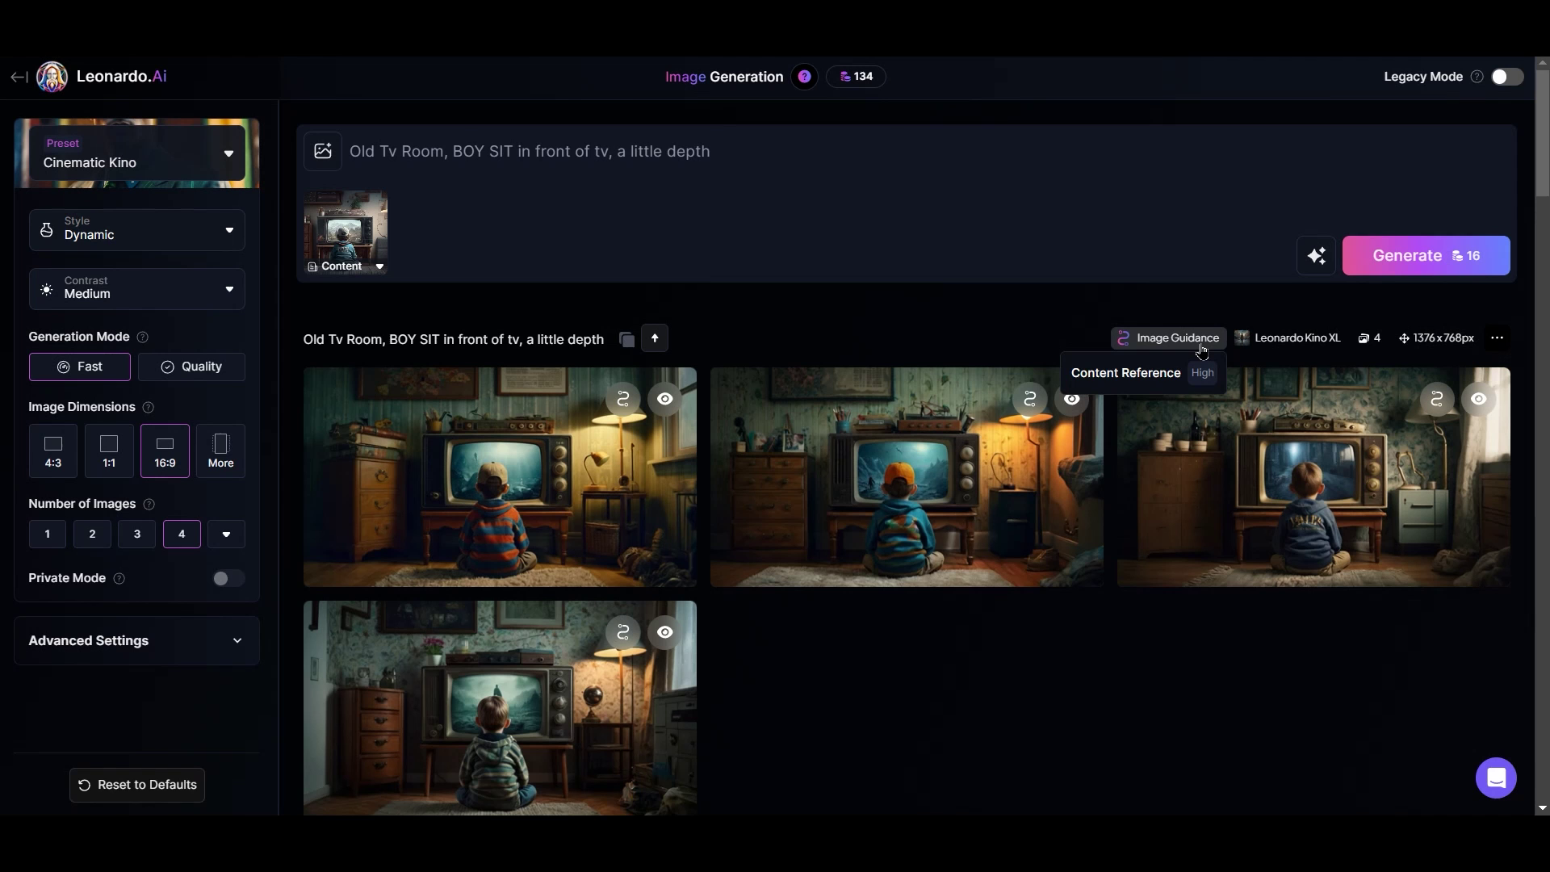
pyautogui.moveTo(471, 434)
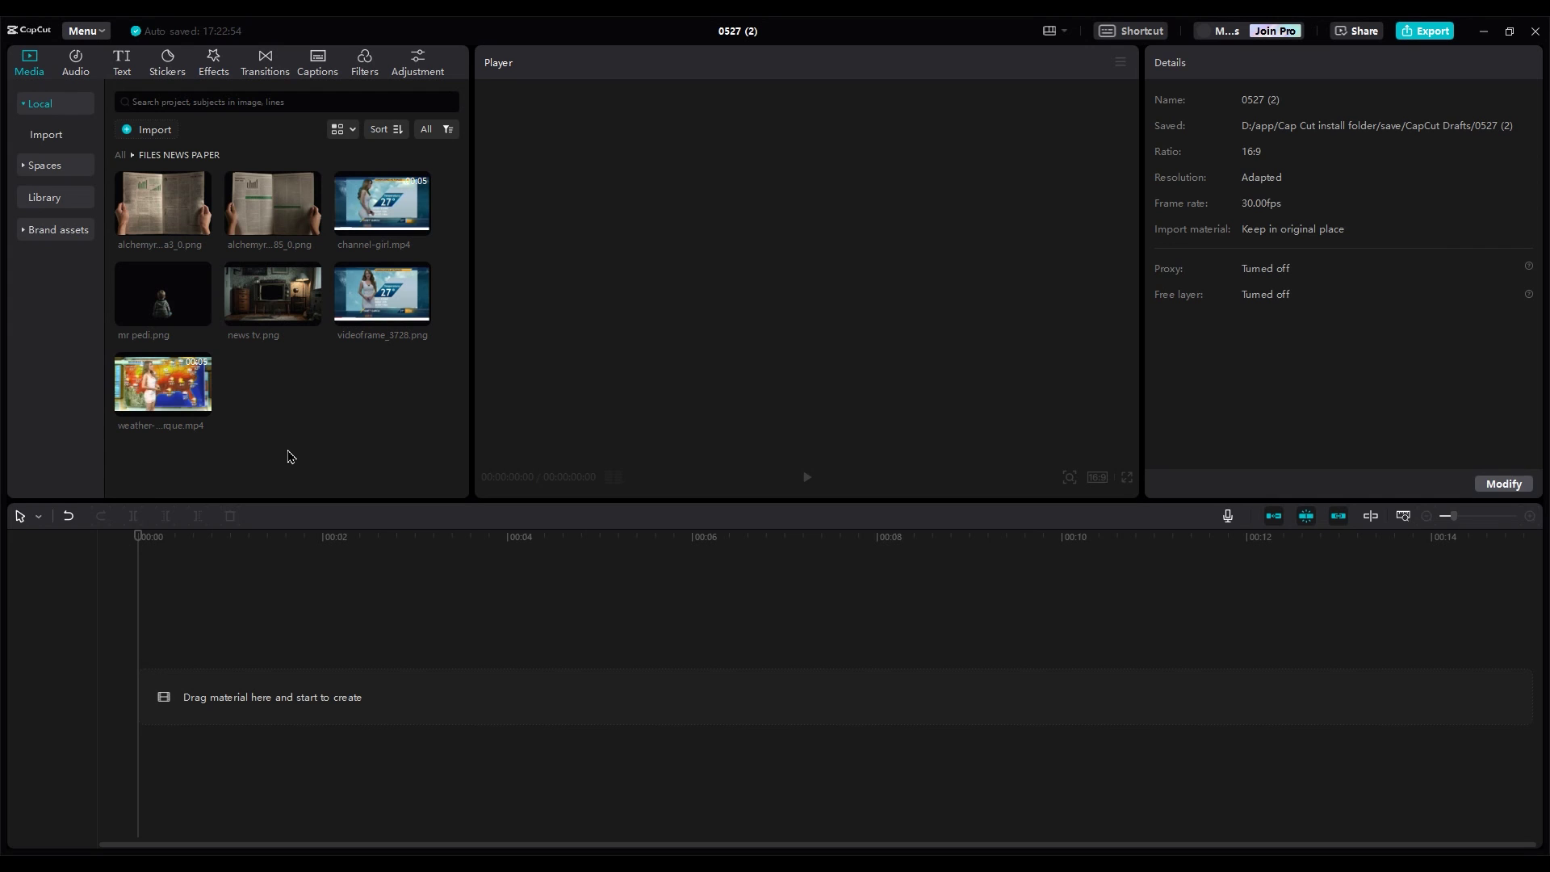
# Place news tv.png on the timeline and layer mr pedi.png above it.
pyautogui.click(273, 292)
pyautogui.moveTo(273, 292); pyautogui.dragTo(202, 696)
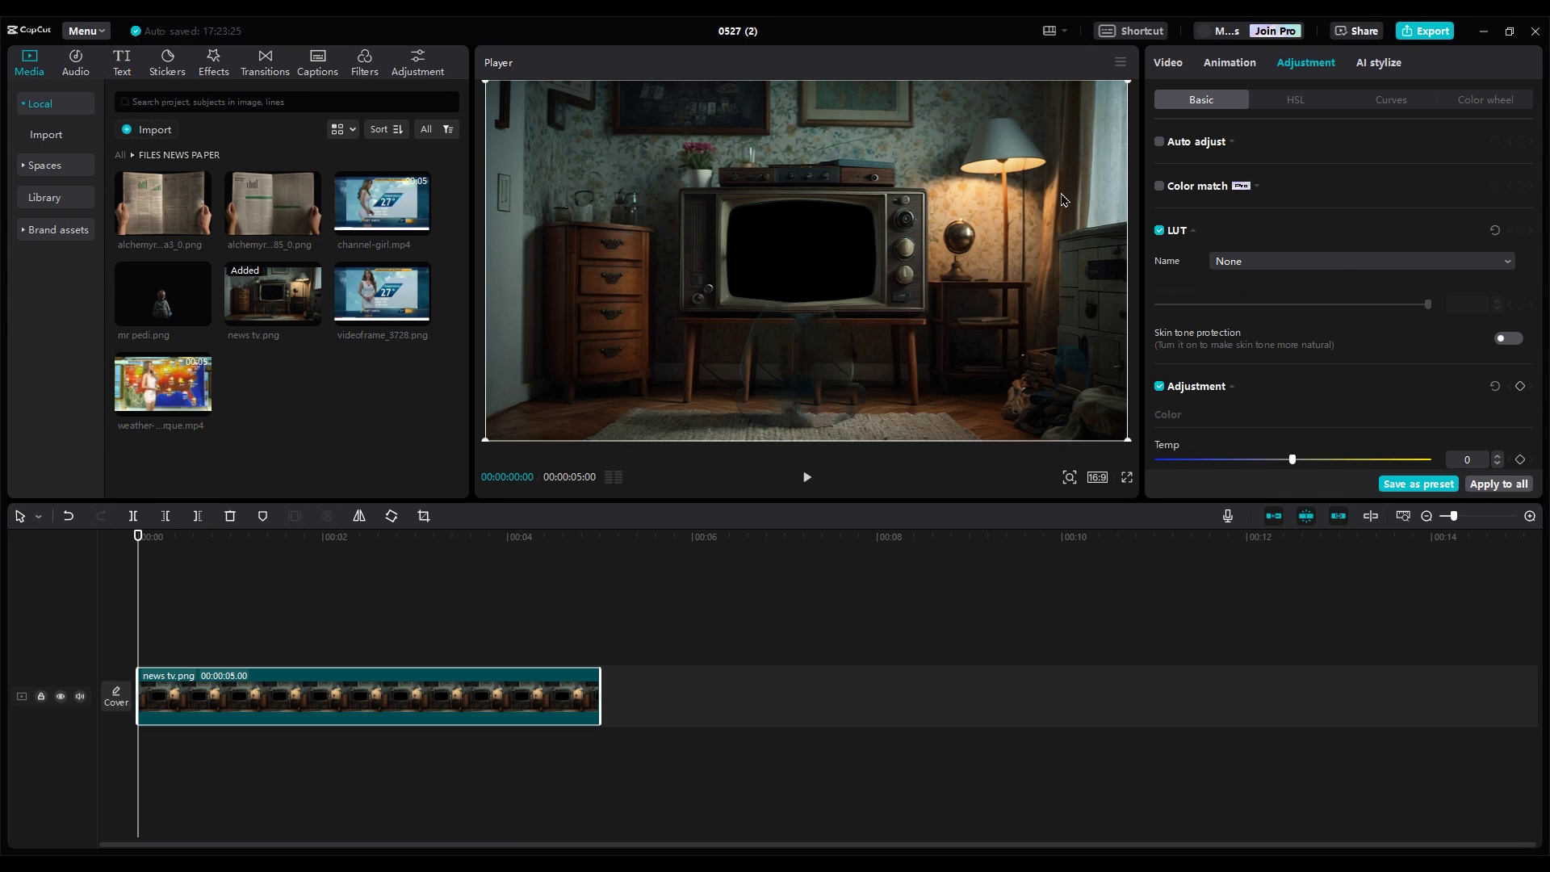
pyautogui.click(1170, 64)
pyautogui.moveTo(162, 292); pyautogui.dragTo(113, 657)
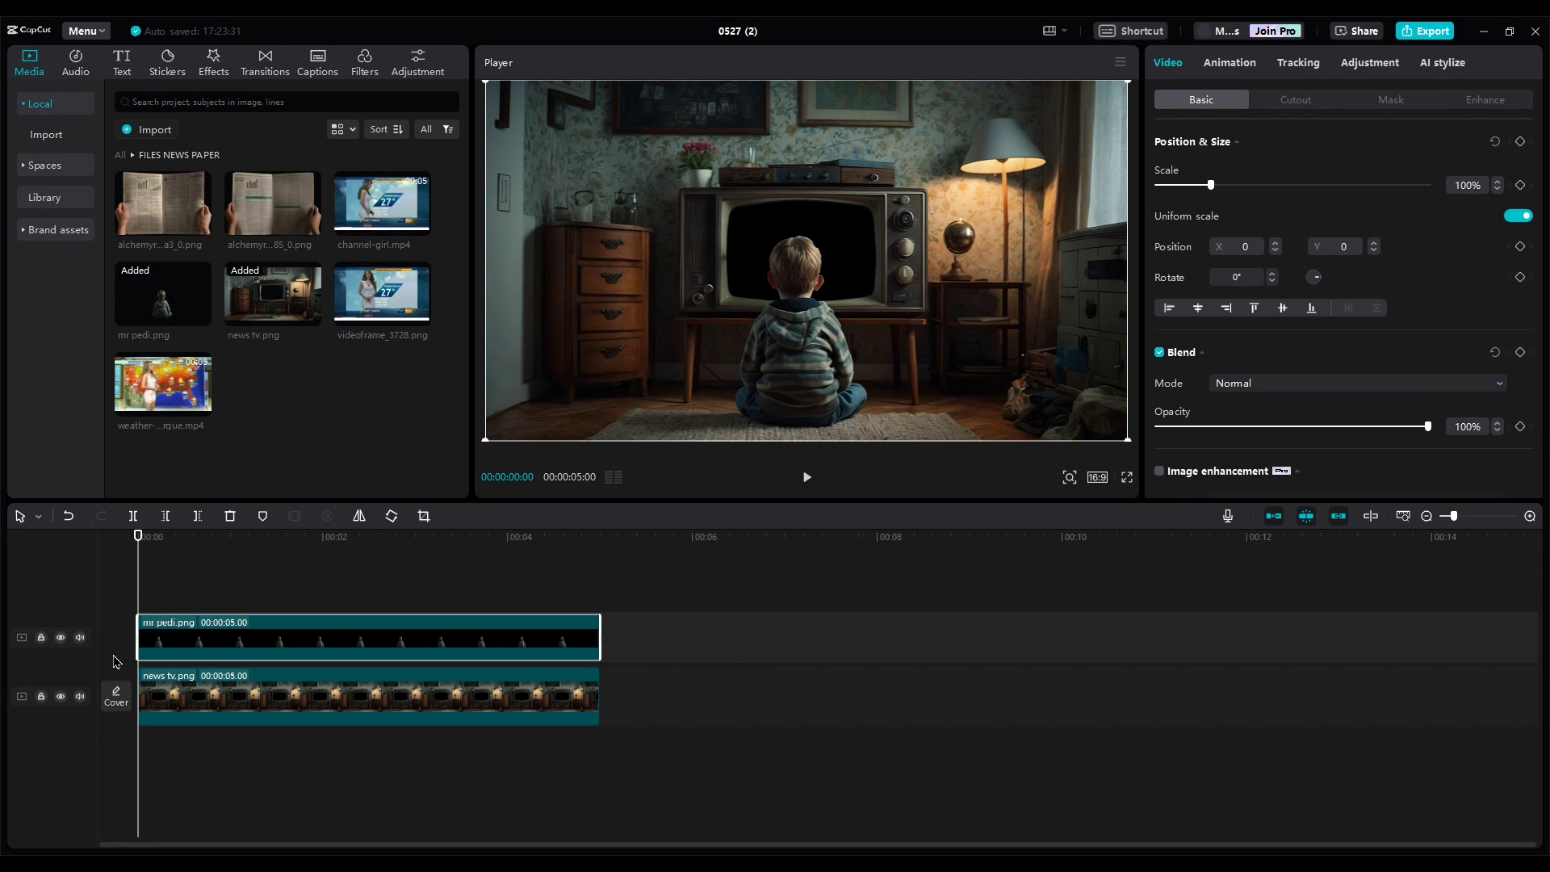
# Add the weather video as the bottom layer, then add the newspaper image on top.
pyautogui.click(163, 384)
pyautogui.press('space')
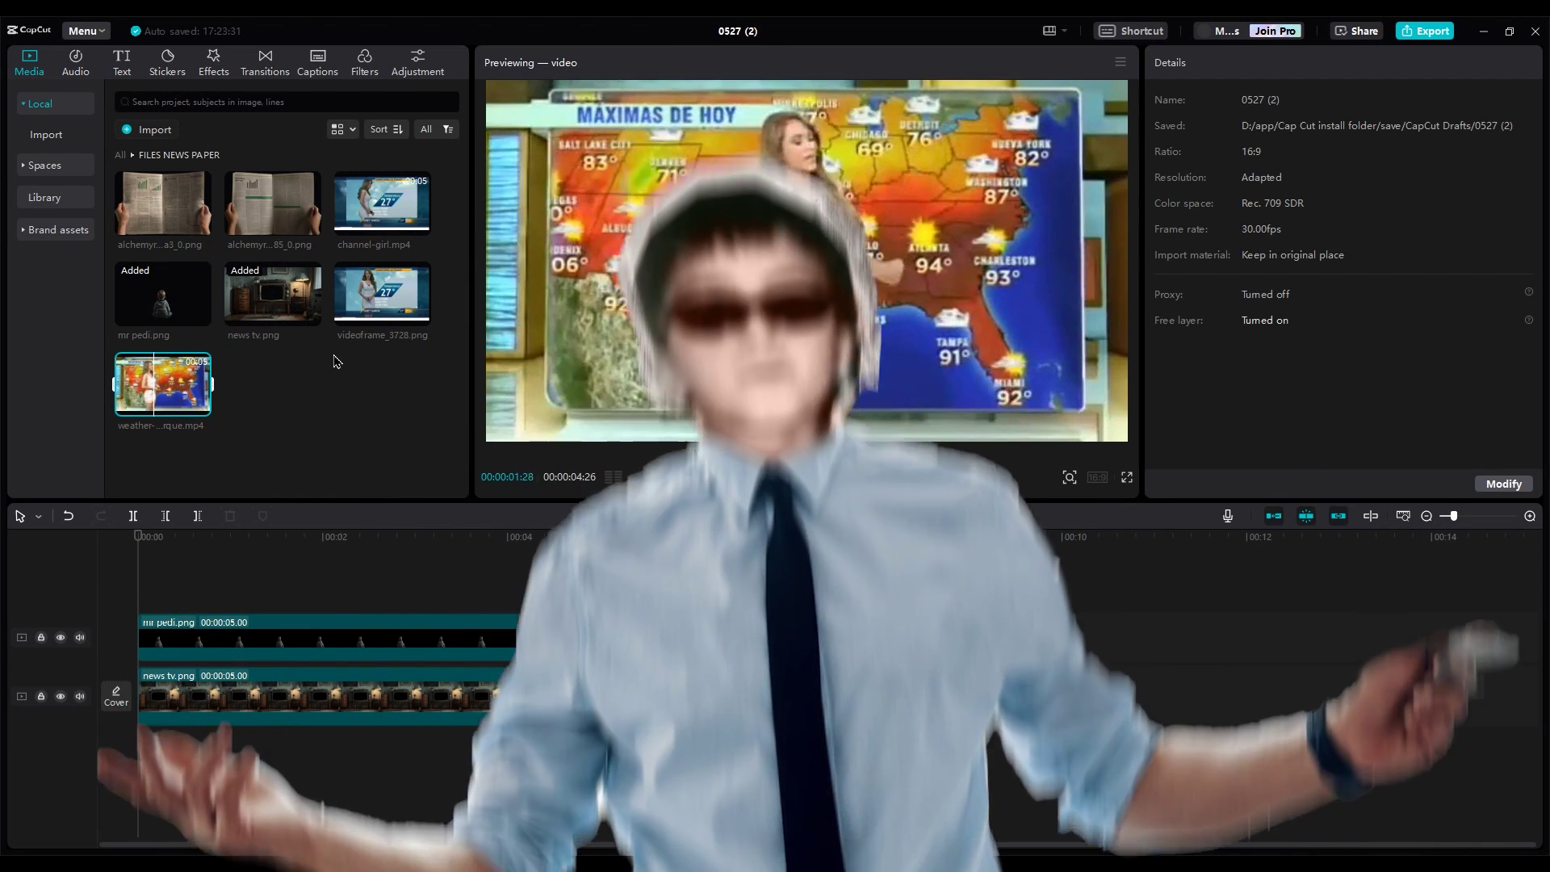
pyautogui.click(383, 310)
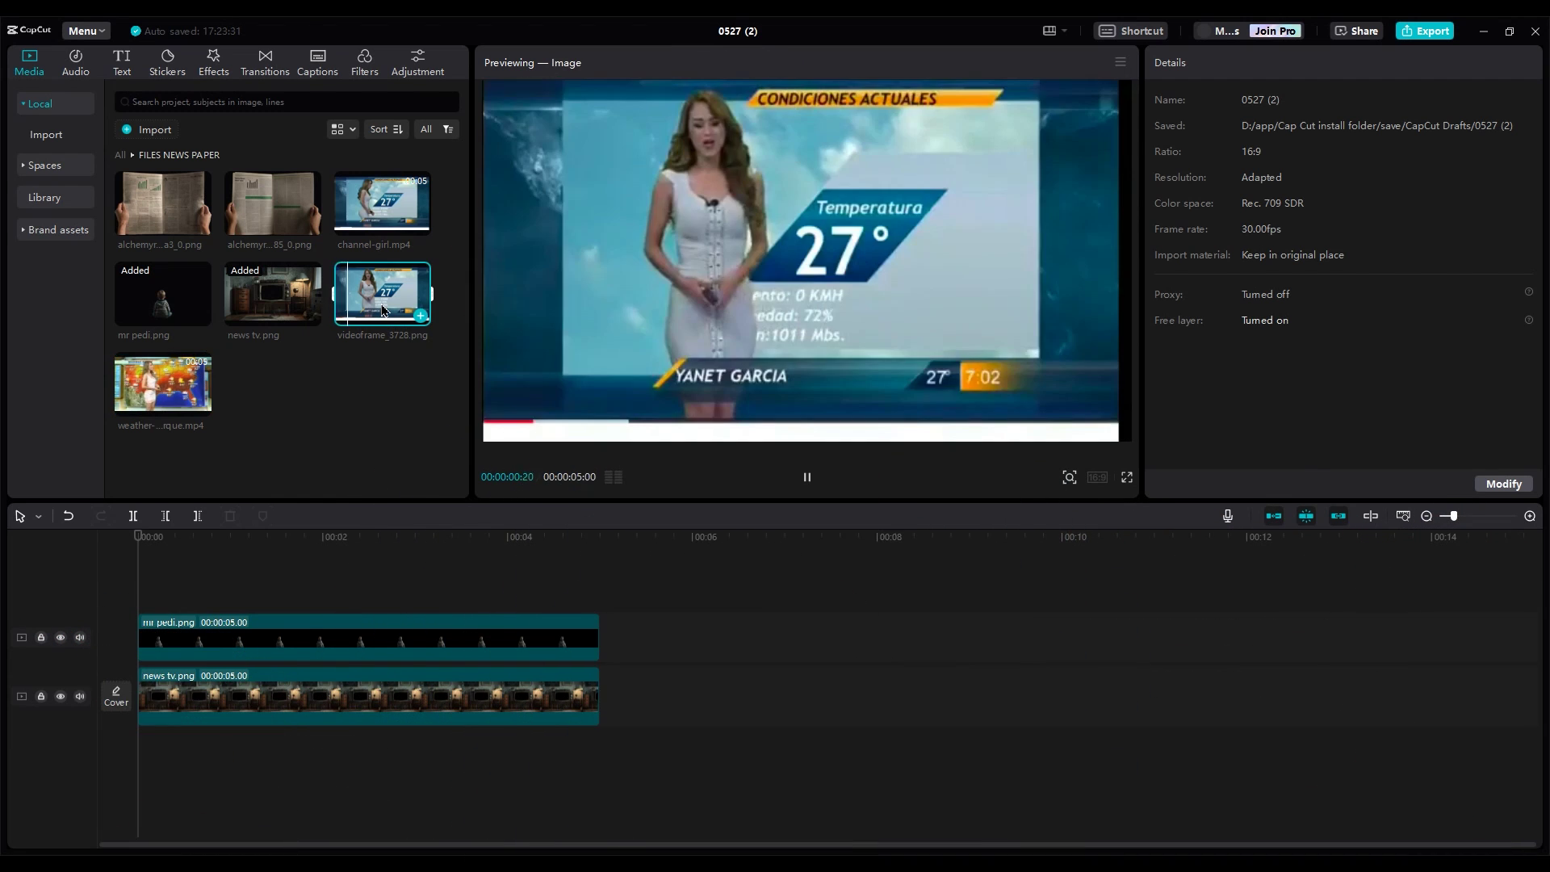
pyautogui.moveTo(159, 401); pyautogui.dragTo(144, 670)
pyautogui.moveTo(201, 737); pyautogui.dragTo(179, 670)
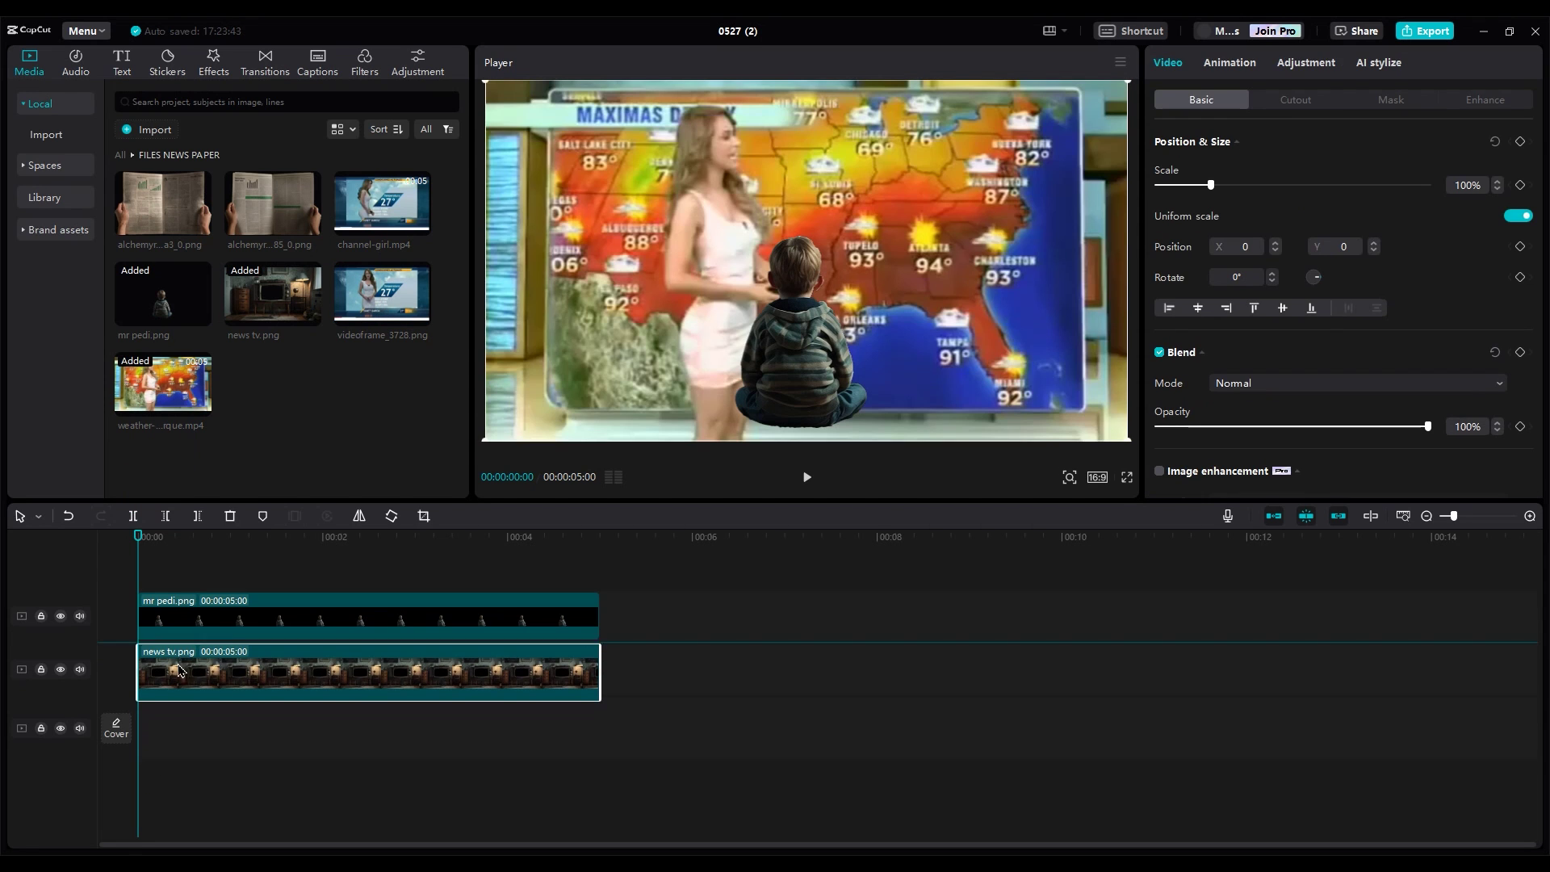
pyautogui.click(200, 226)
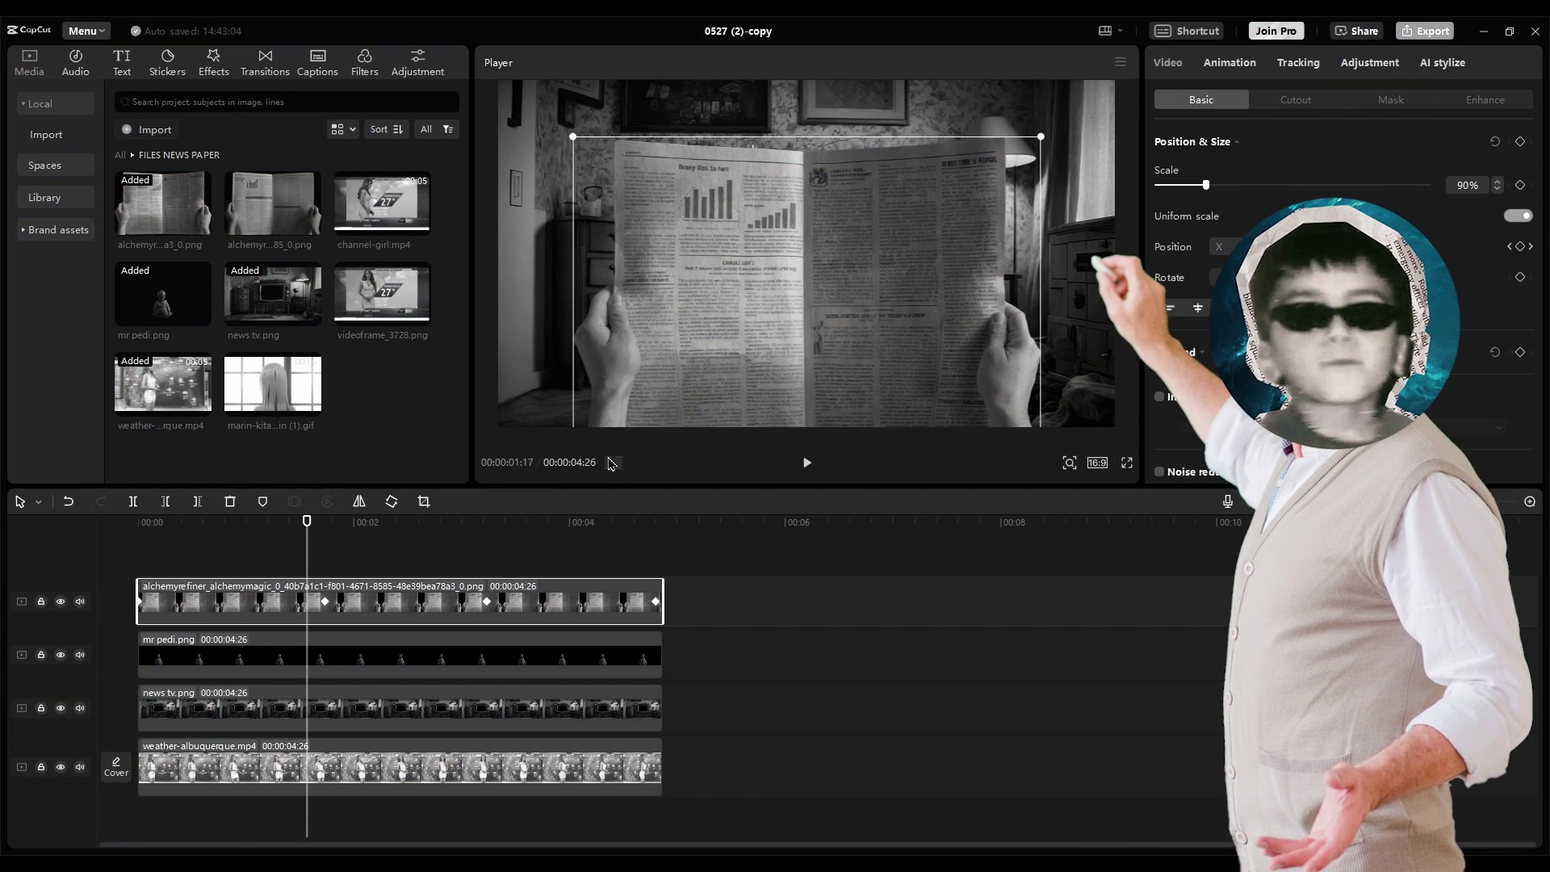
# Shrink the newspaper to 56%, move it lower, and tilt it to 26°.
pyautogui.moveTo(1041, 137); pyautogui.dragTo(951, 191)
pyautogui.moveTo(836, 326); pyautogui.dragTo(836, 396)
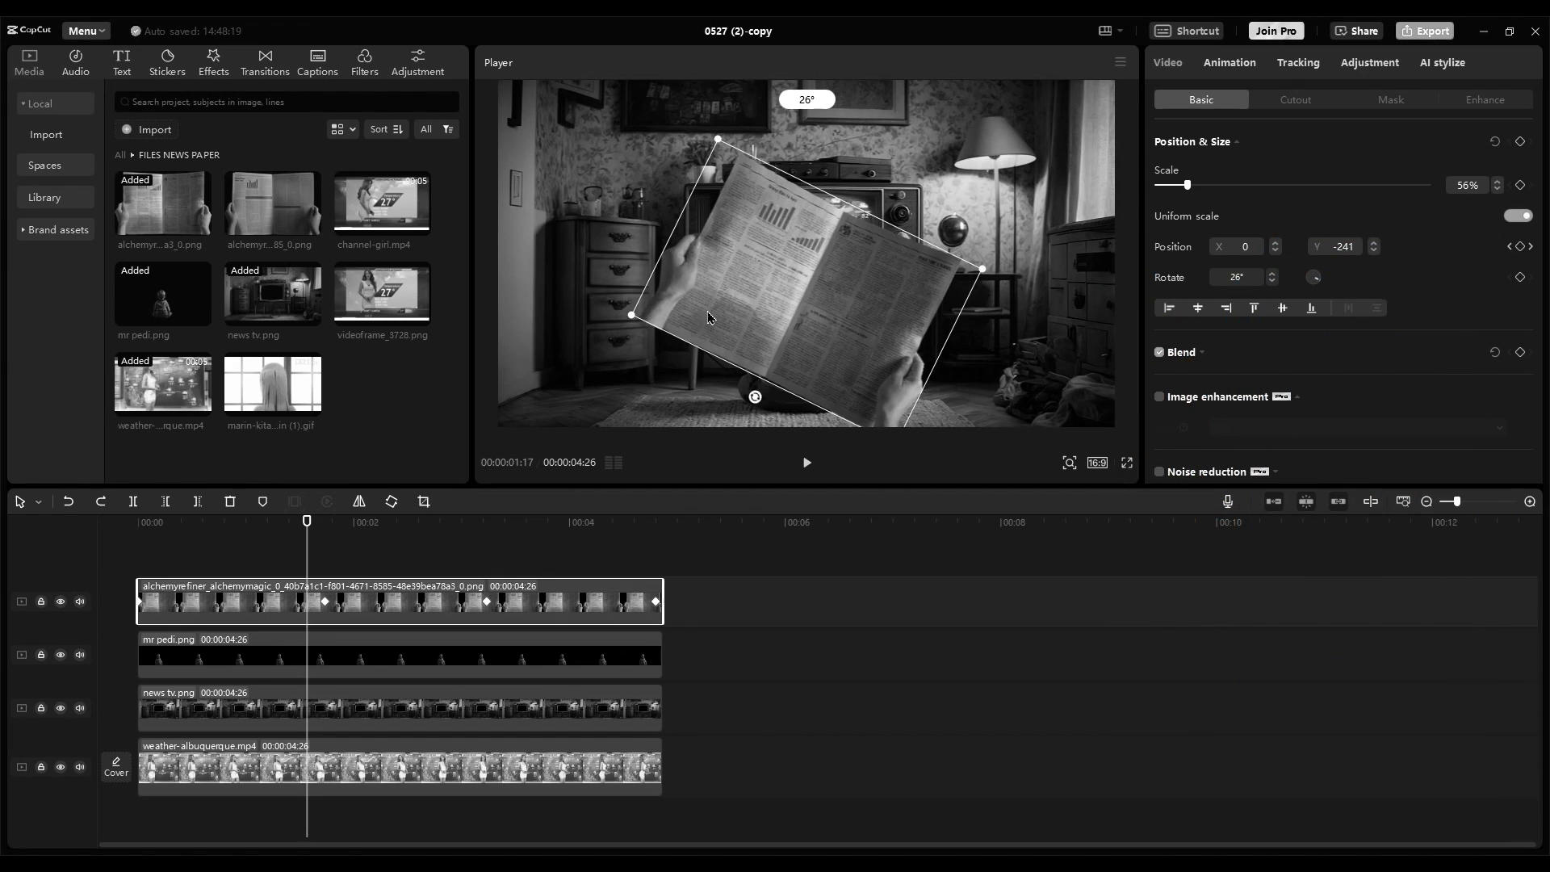
pyautogui.moveTo(769, 408); pyautogui.dragTo(851, 332)
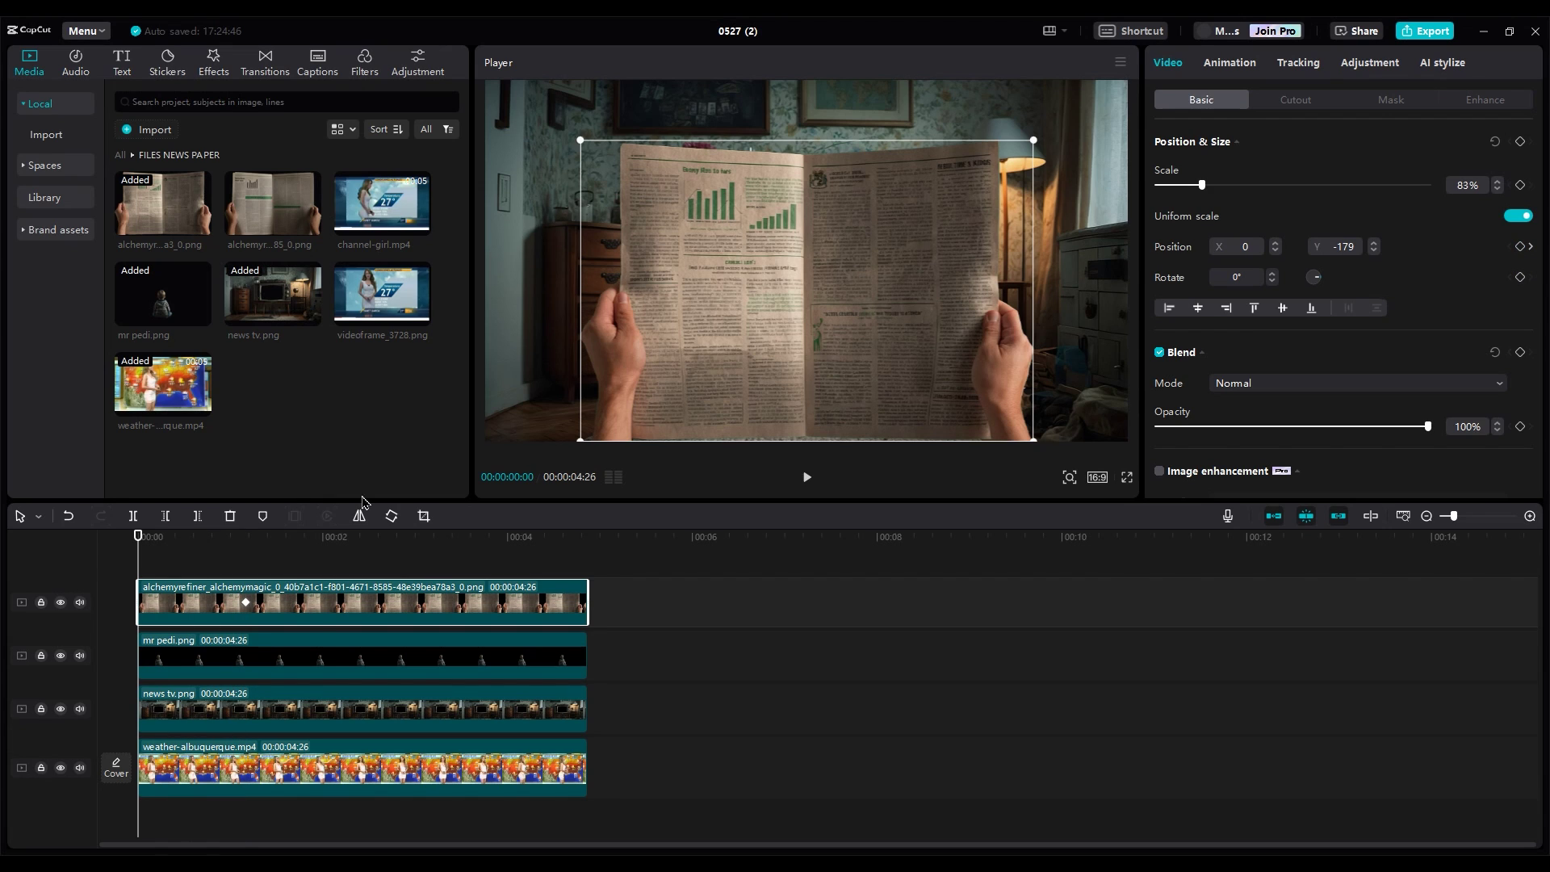
# Keyframe the newspaper lower to reveal the boy and TV, then drop it to Y -1211.
pyautogui.moveTo(867, 211); pyautogui.dragTo(875, 474)
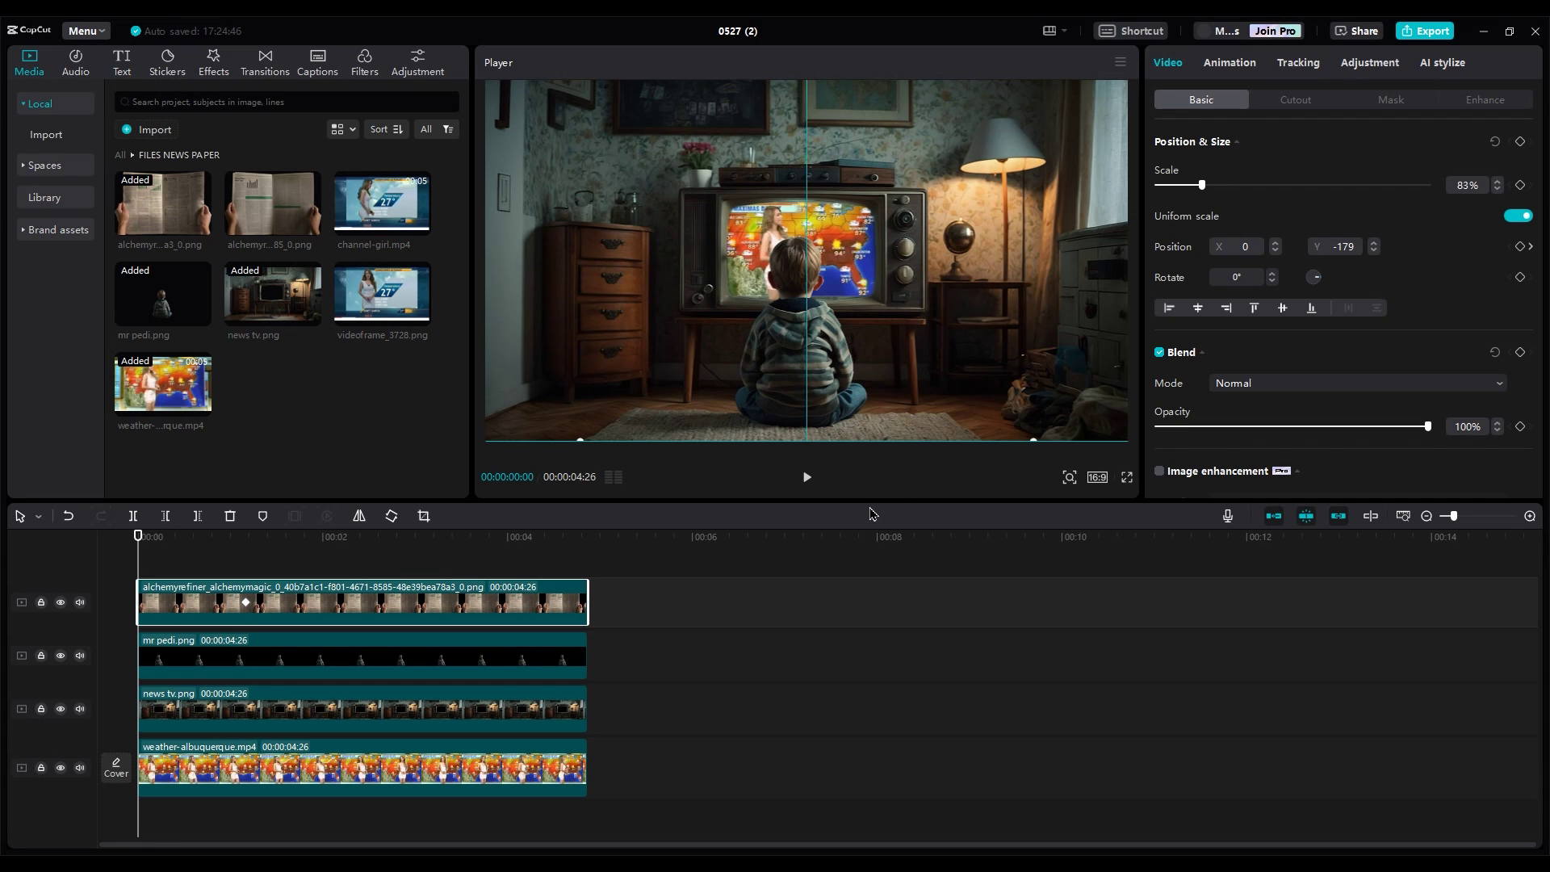
pyautogui.press('space')
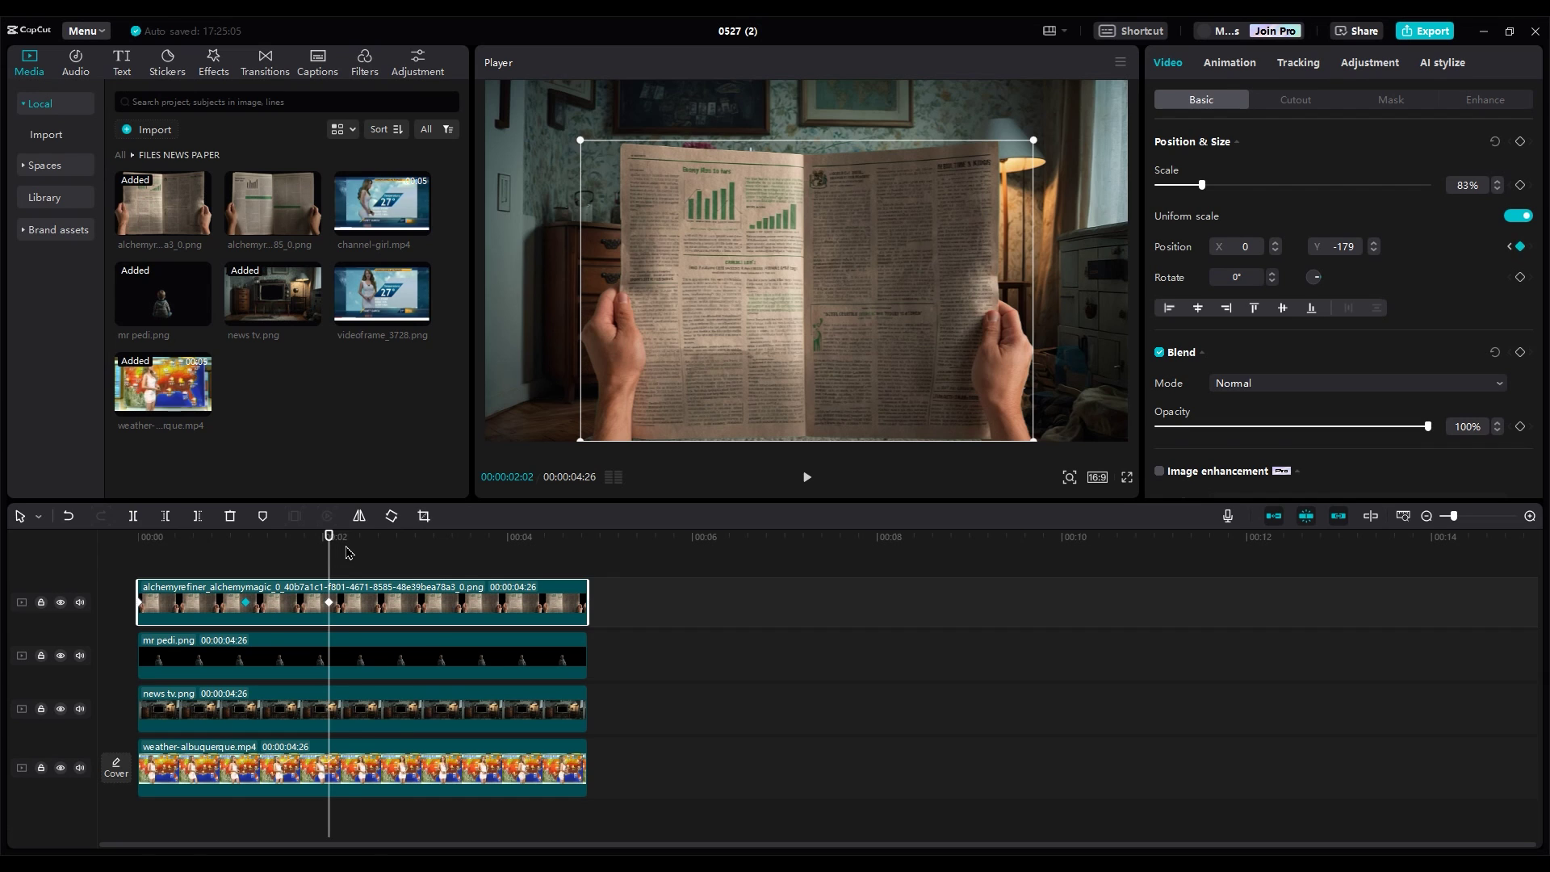
pyautogui.moveTo(892, 267); pyautogui.dragTo(857, 421)
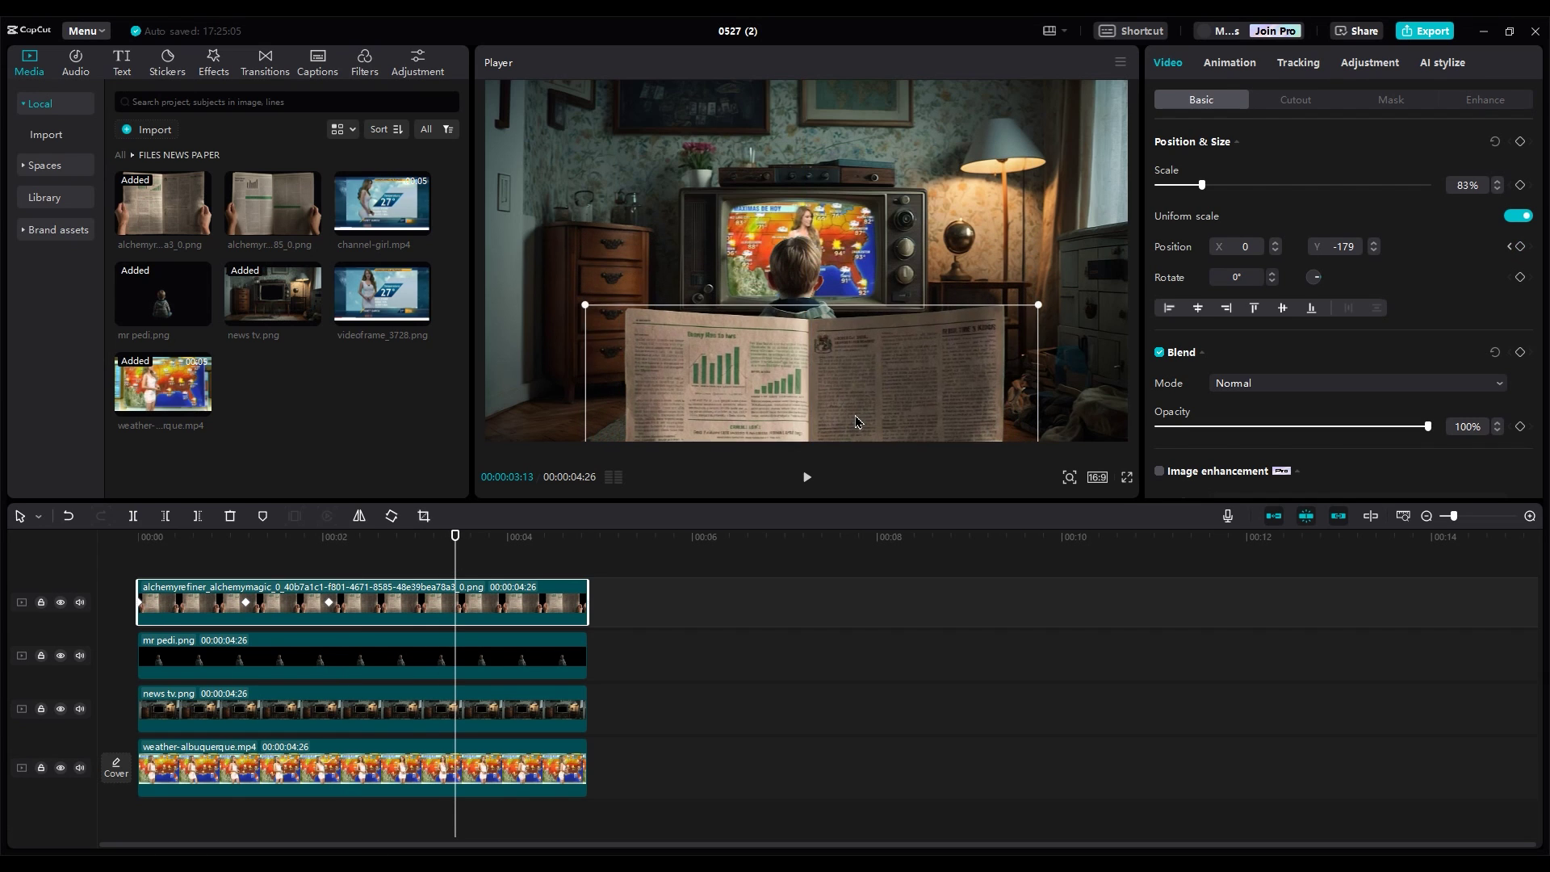
pyautogui.rightClick(394, 623)
# Open the newspaper's keyframe graph and expand its Y position curve.
pyautogui.click(459, 821)
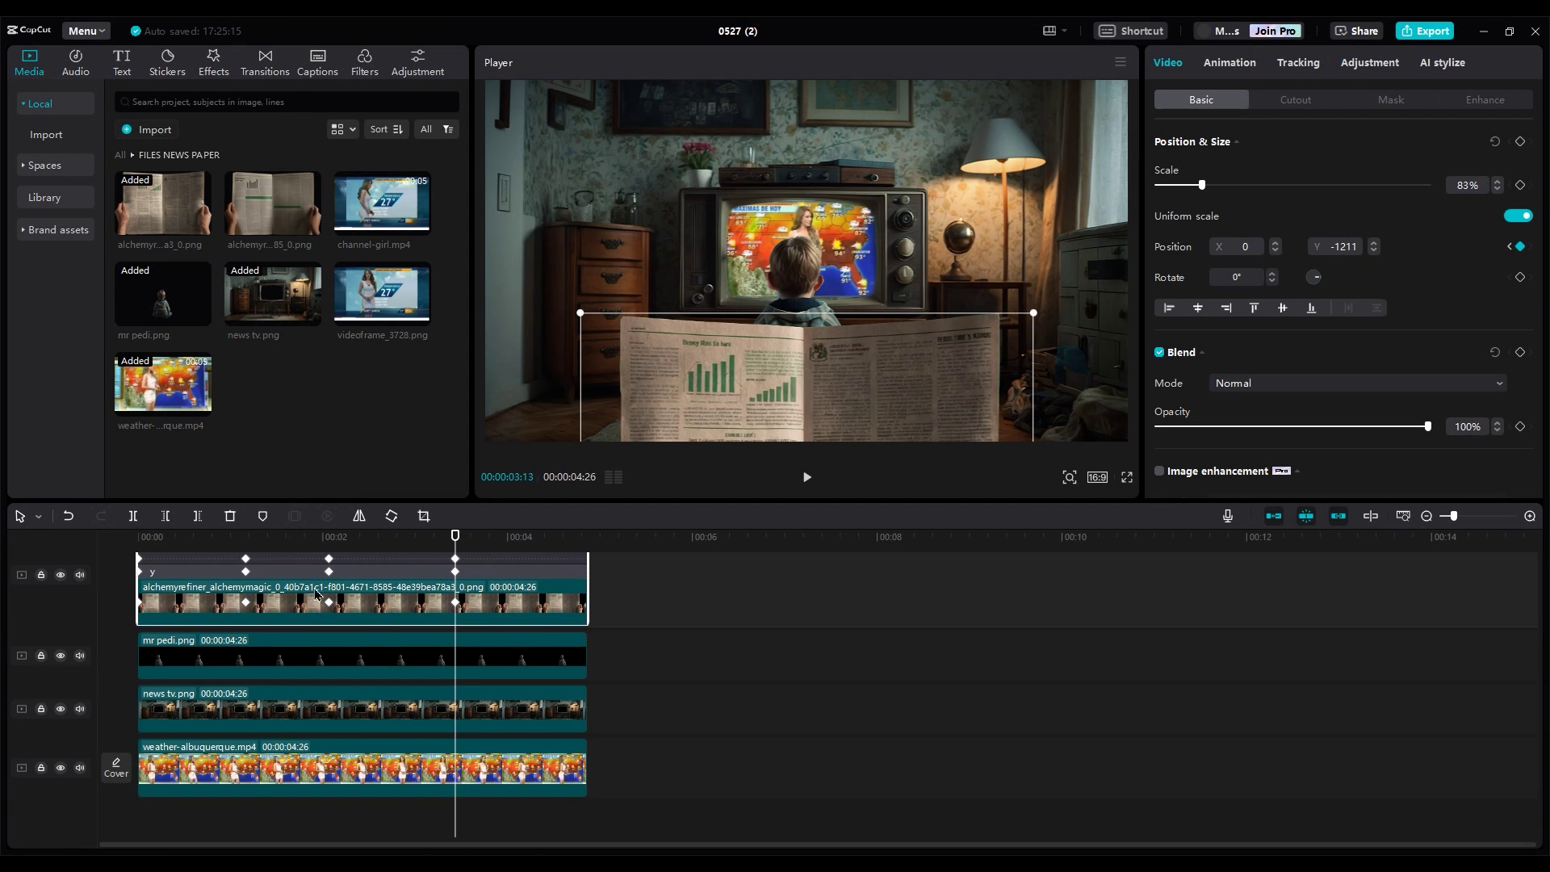
pyautogui.click(575, 617)
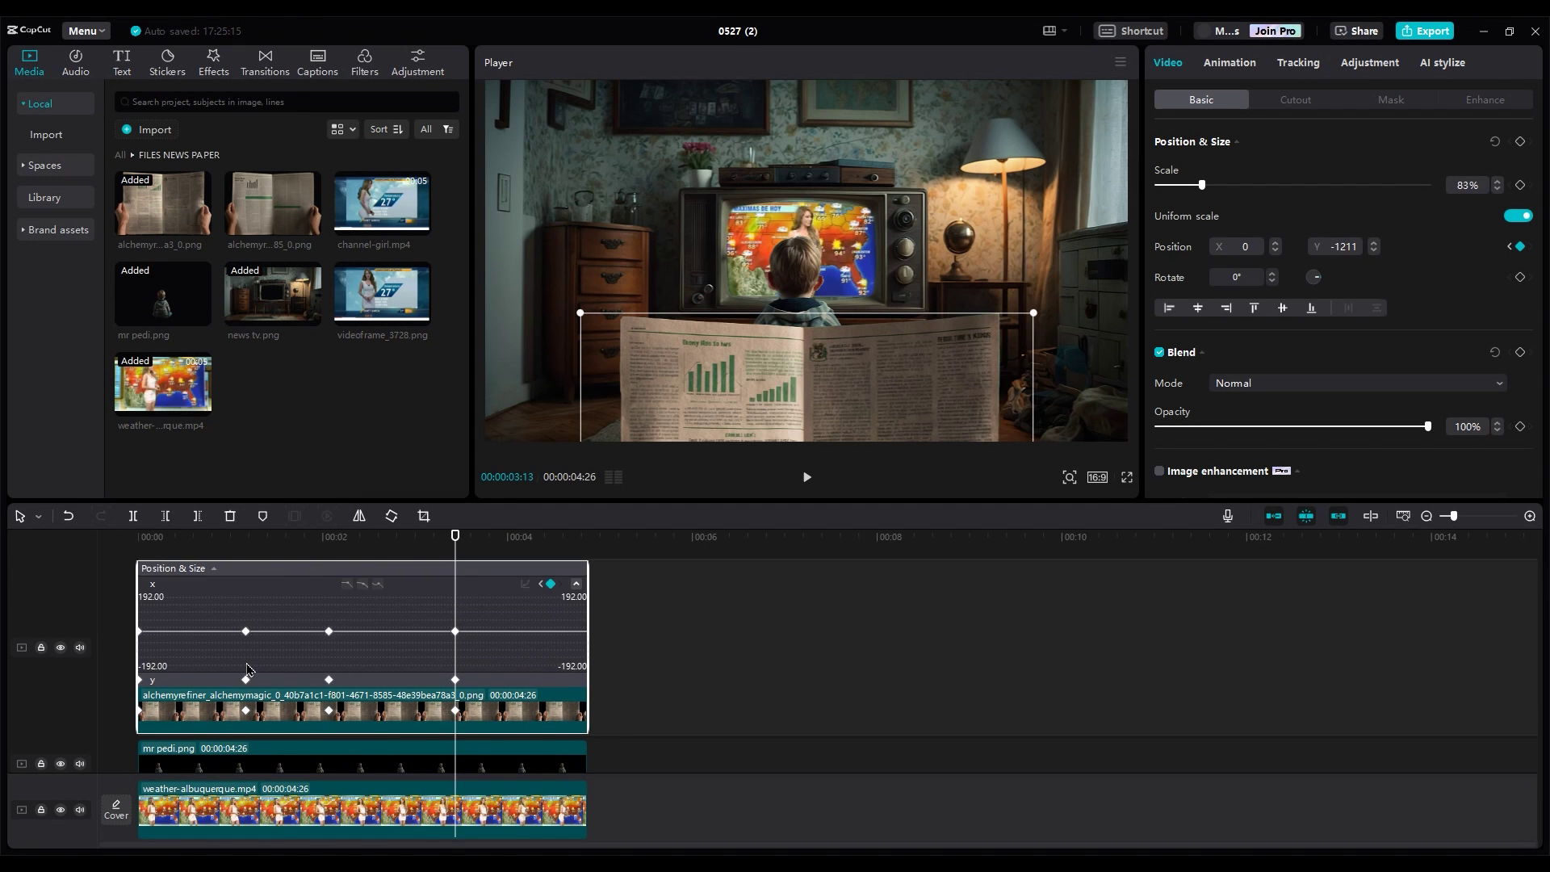
pyautogui.click(266, 682)
pyautogui.click(576, 631)
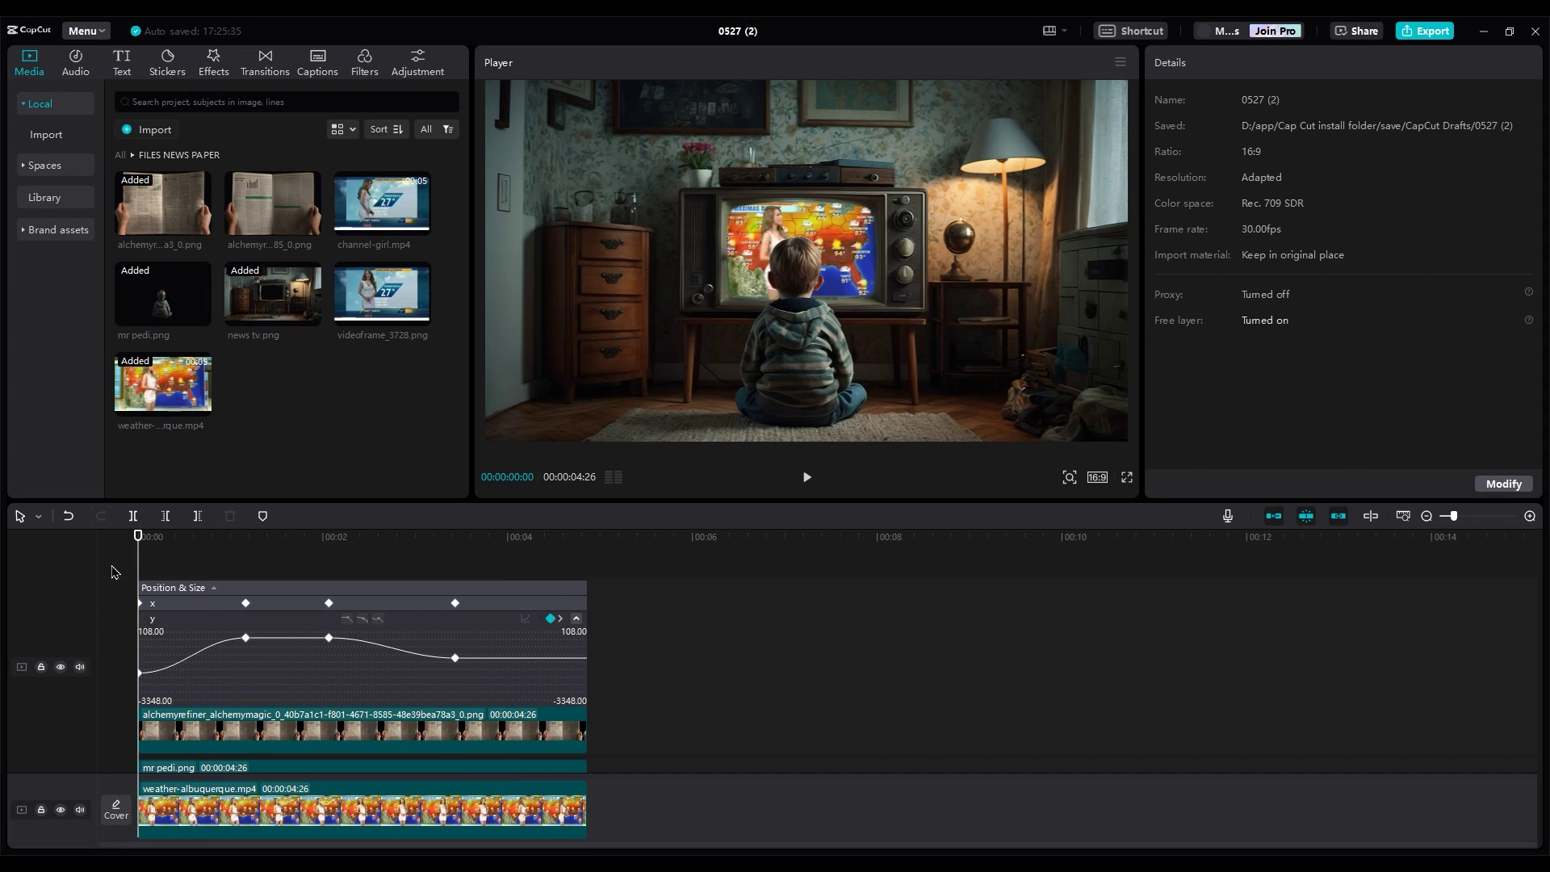
pyautogui.scroll(-2, 216, 646)
# Duplicate the weather clip with Ctrl+C/Ctrl+V and extend the upper layers to 9:22.
pyautogui.click(212, 765)
pyautogui.hotkey('ctrl', 'c')
pyautogui.hotkey('ctrl', 'v')
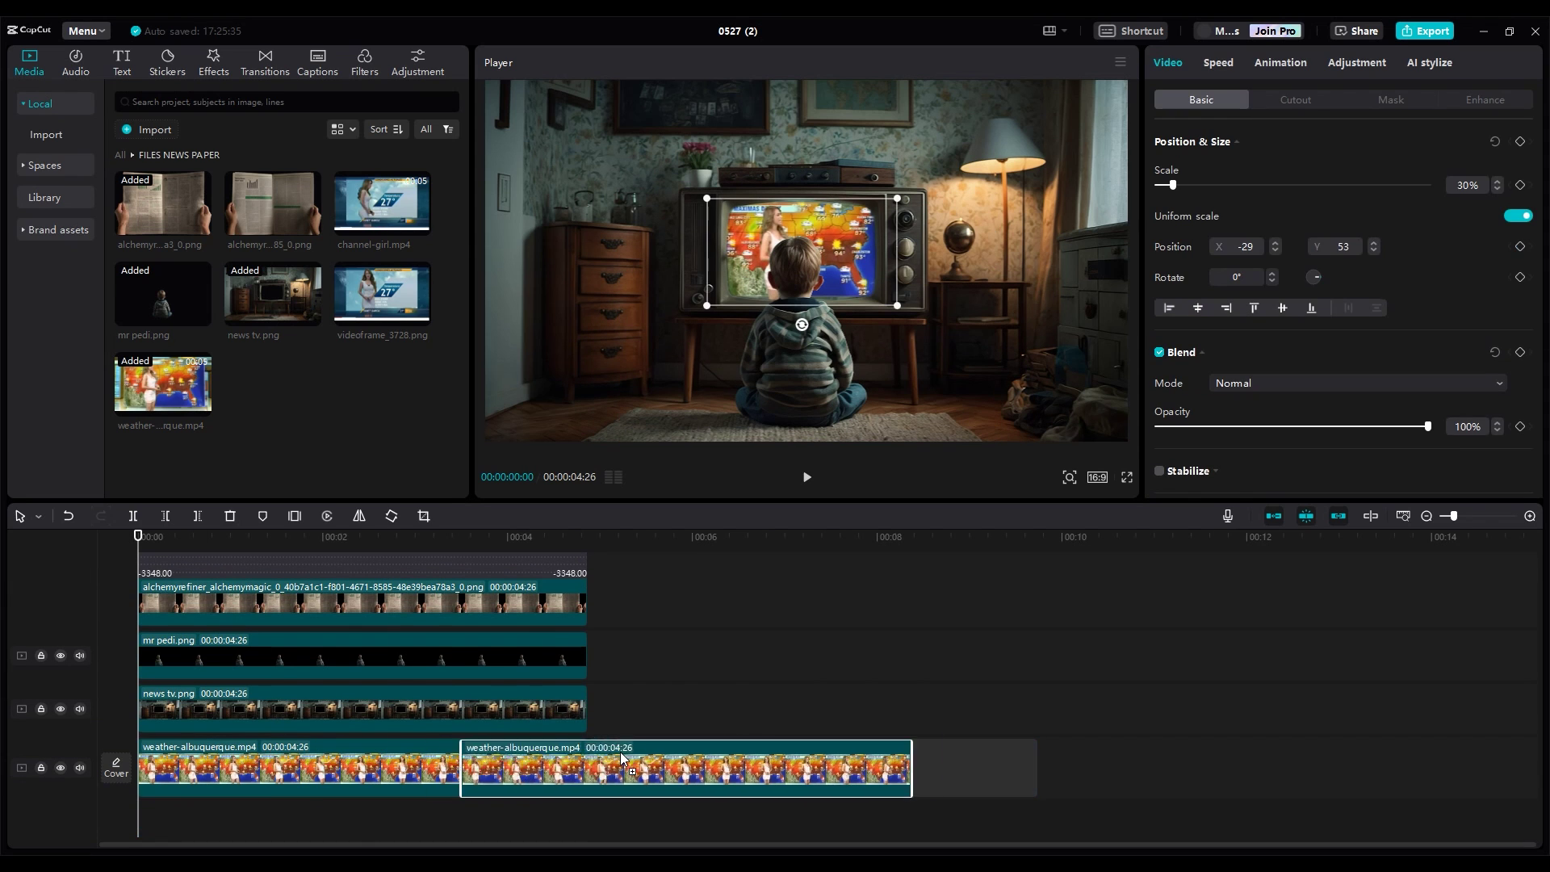
pyautogui.click(660, 614)
pyautogui.moveTo(660, 613); pyautogui.dragTo(913, 713)
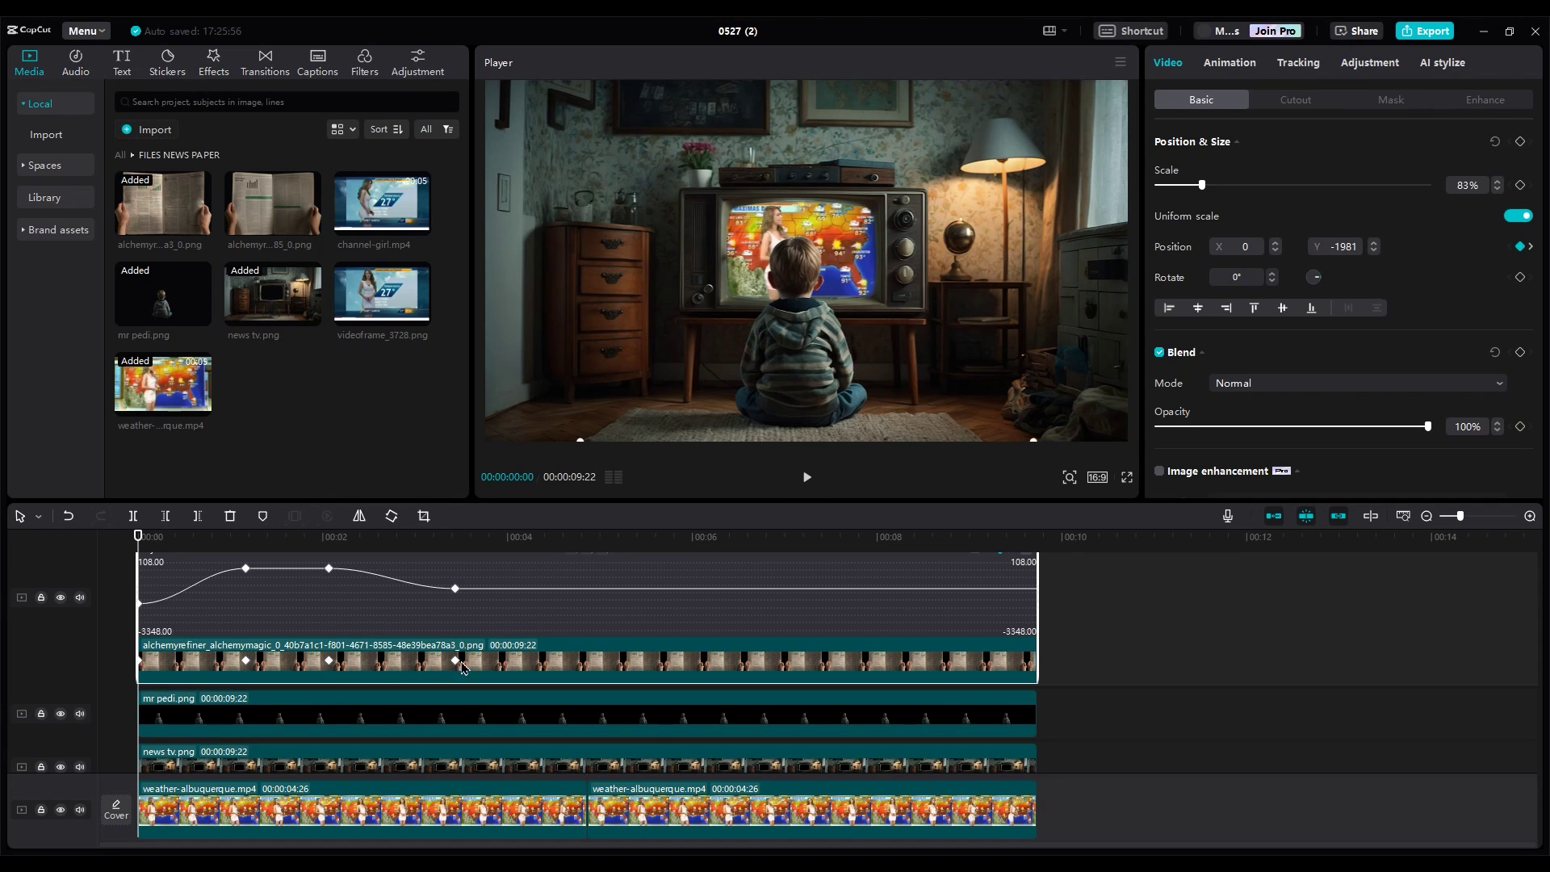
# Spread the newspaper keyframes: rise by ~2 s, hold until ~4 s, lower by ~6 s.
pyautogui.moveTo(462, 667); pyautogui.dragTo(644, 675)
pyautogui.moveTo(330, 660); pyautogui.dragTo(339, 661)
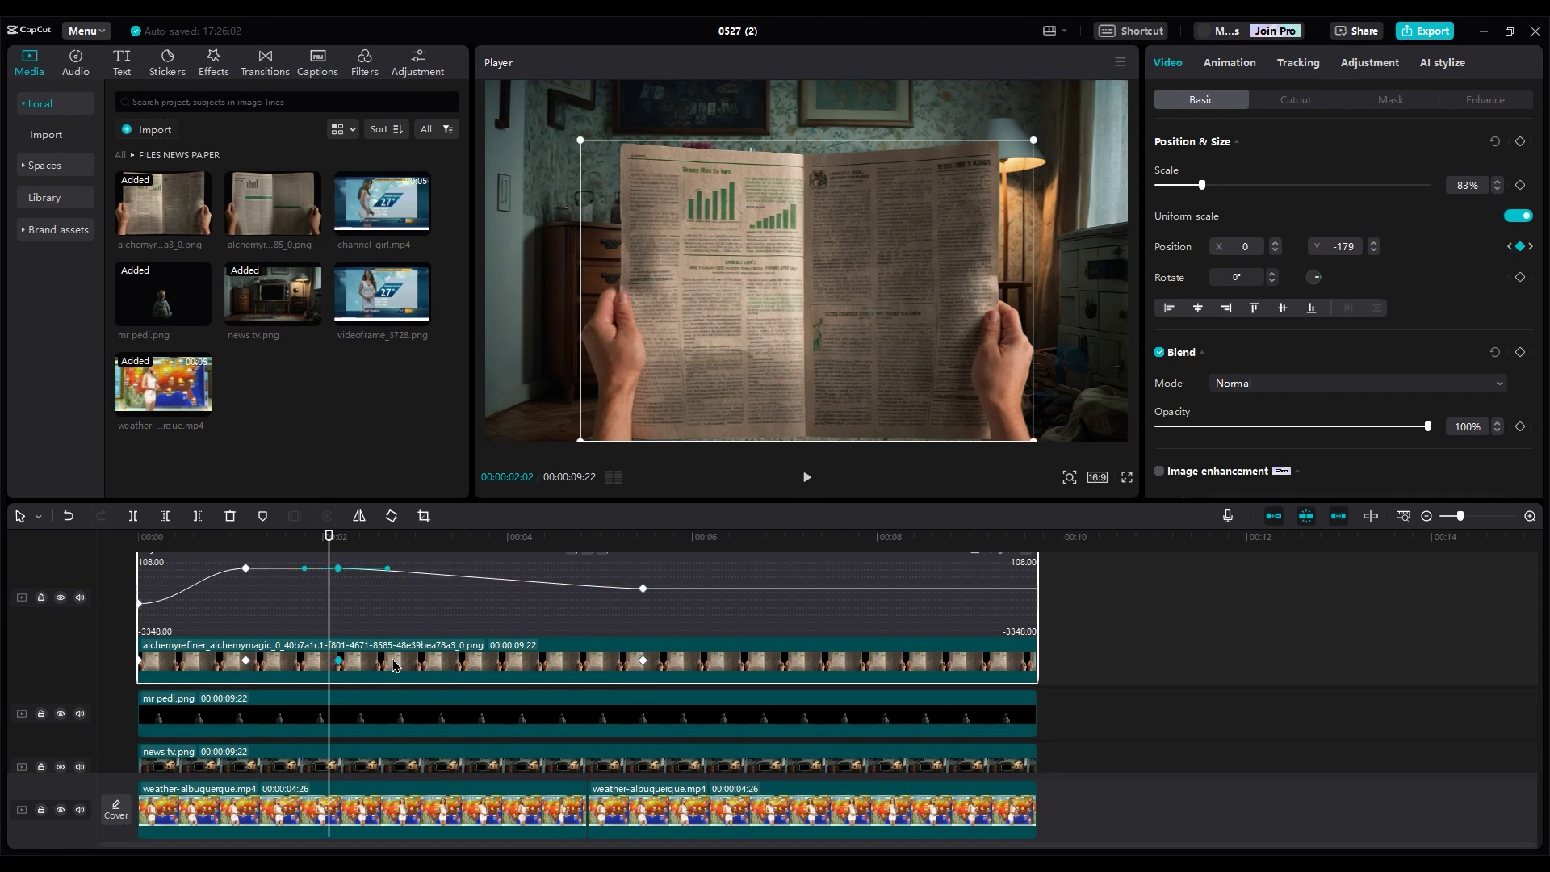
pyautogui.moveTo(245, 667); pyautogui.dragTo(329, 661)
pyautogui.moveTo(643, 662); pyautogui.dragTo(695, 661)
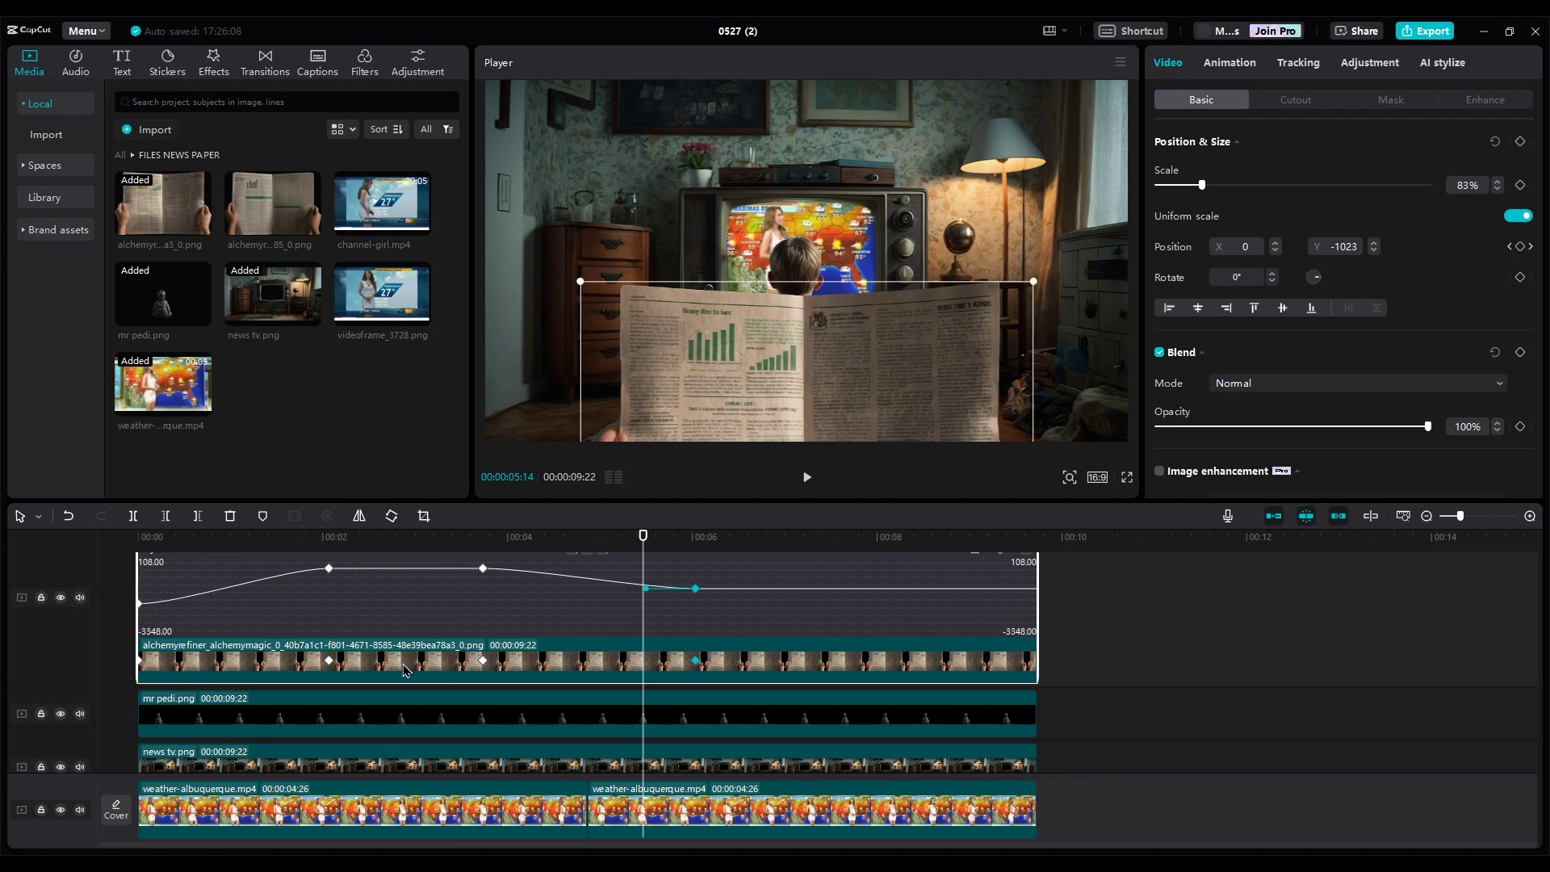
pyautogui.moveTo(330, 661); pyautogui.dragTo(362, 661)
pyautogui.moveTo(483, 661); pyautogui.dragTo(489, 662)
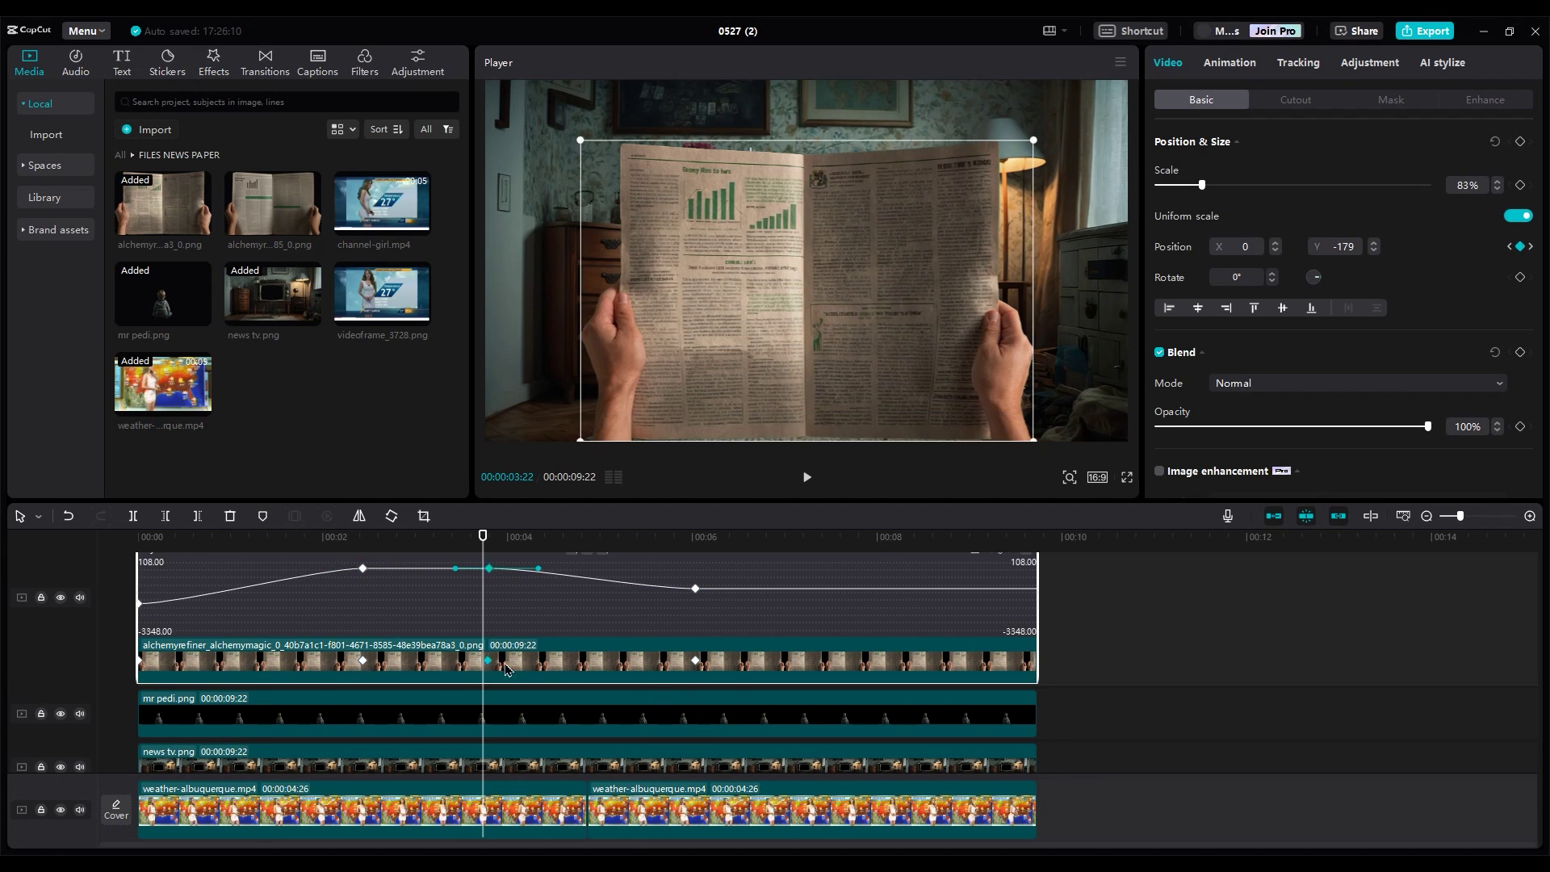
pyautogui.scroll(2, 214, 646)
pyautogui.click(208, 565)
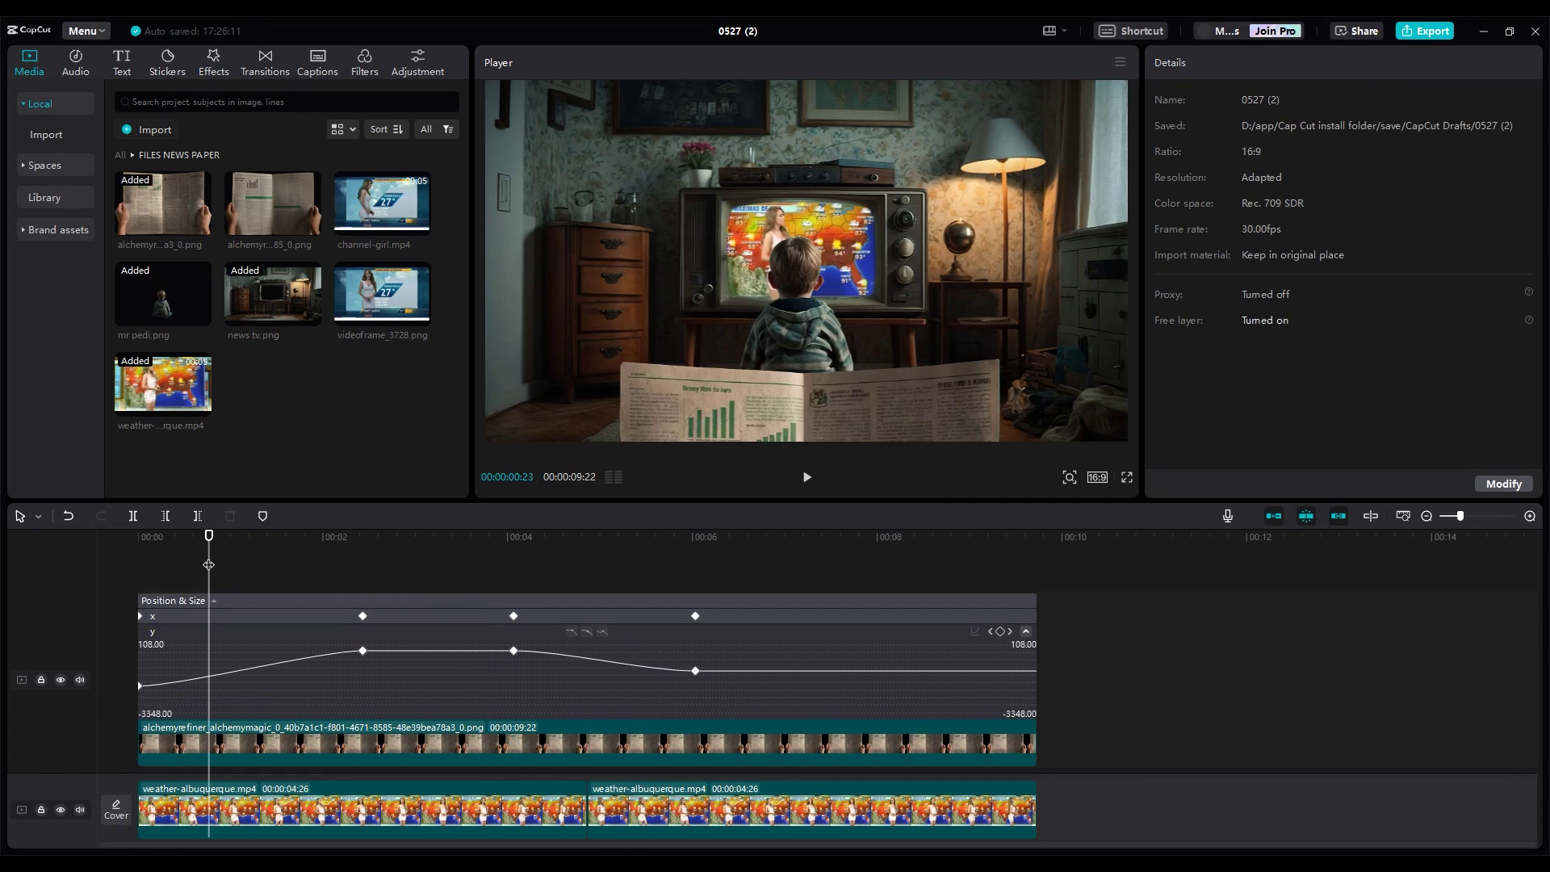
pyautogui.click(148, 563)
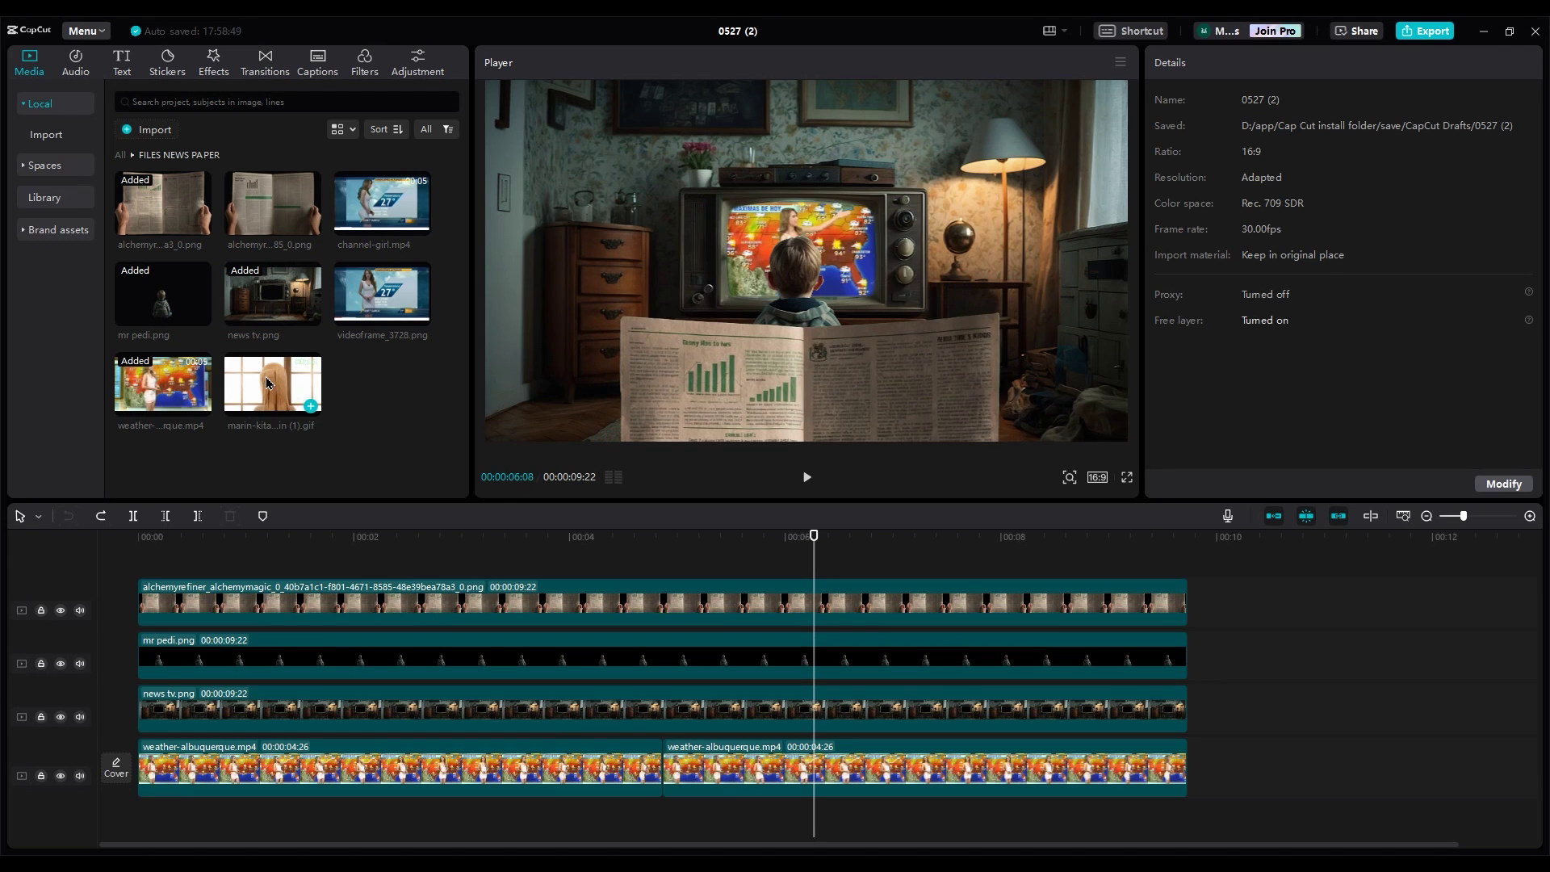
# Replace the second weather clip with marin-kitagawa-kitagawa-marin (1).gif.
pyautogui.moveTo(269, 383); pyautogui.dragTo(733, 769)
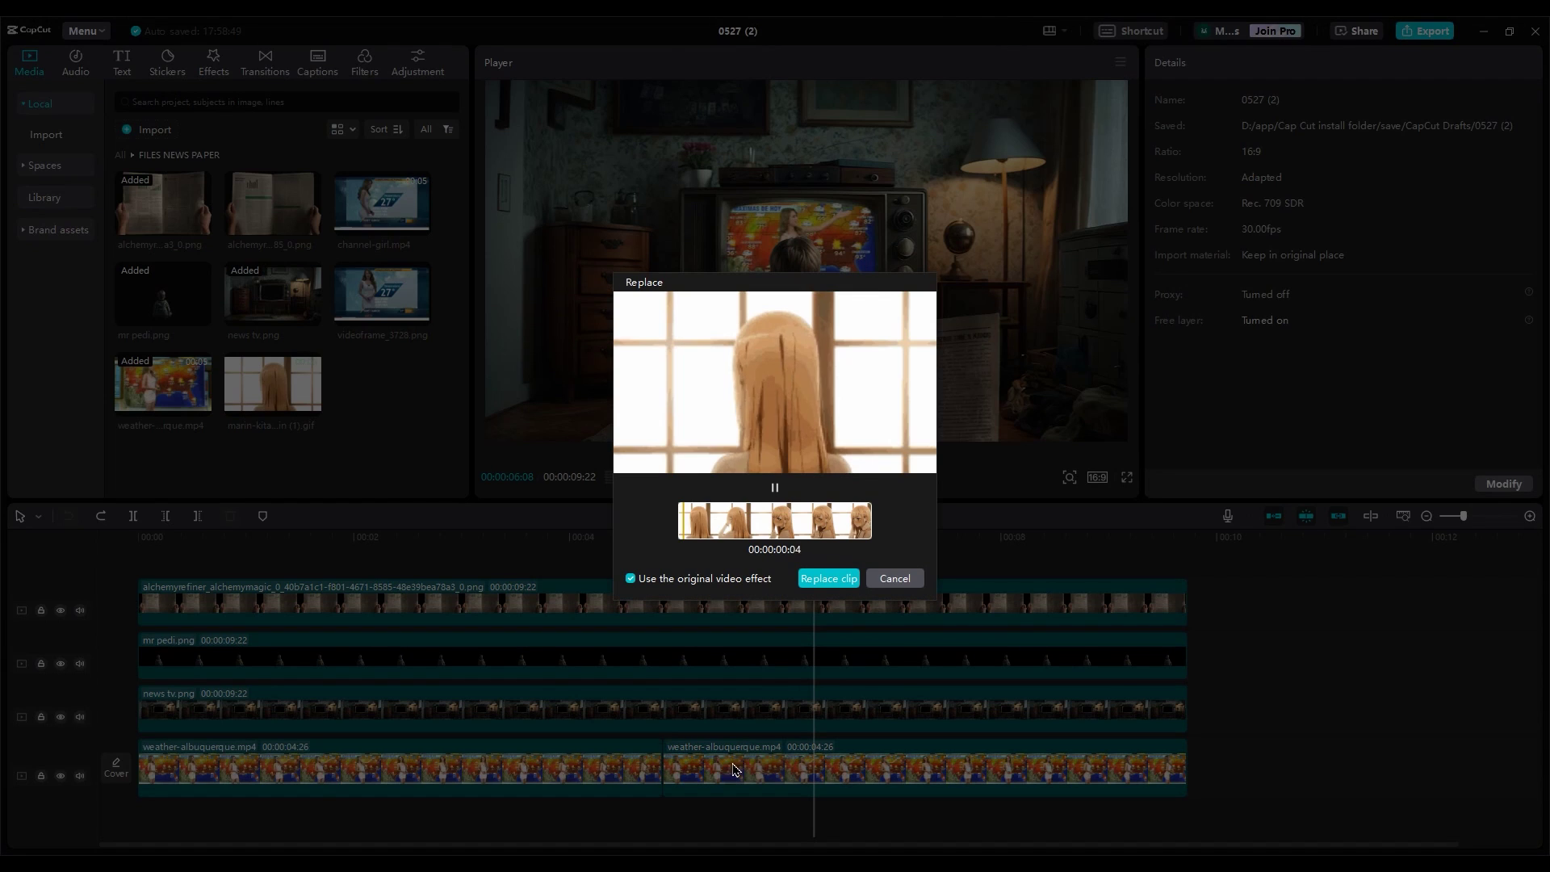
pyautogui.click(829, 579)
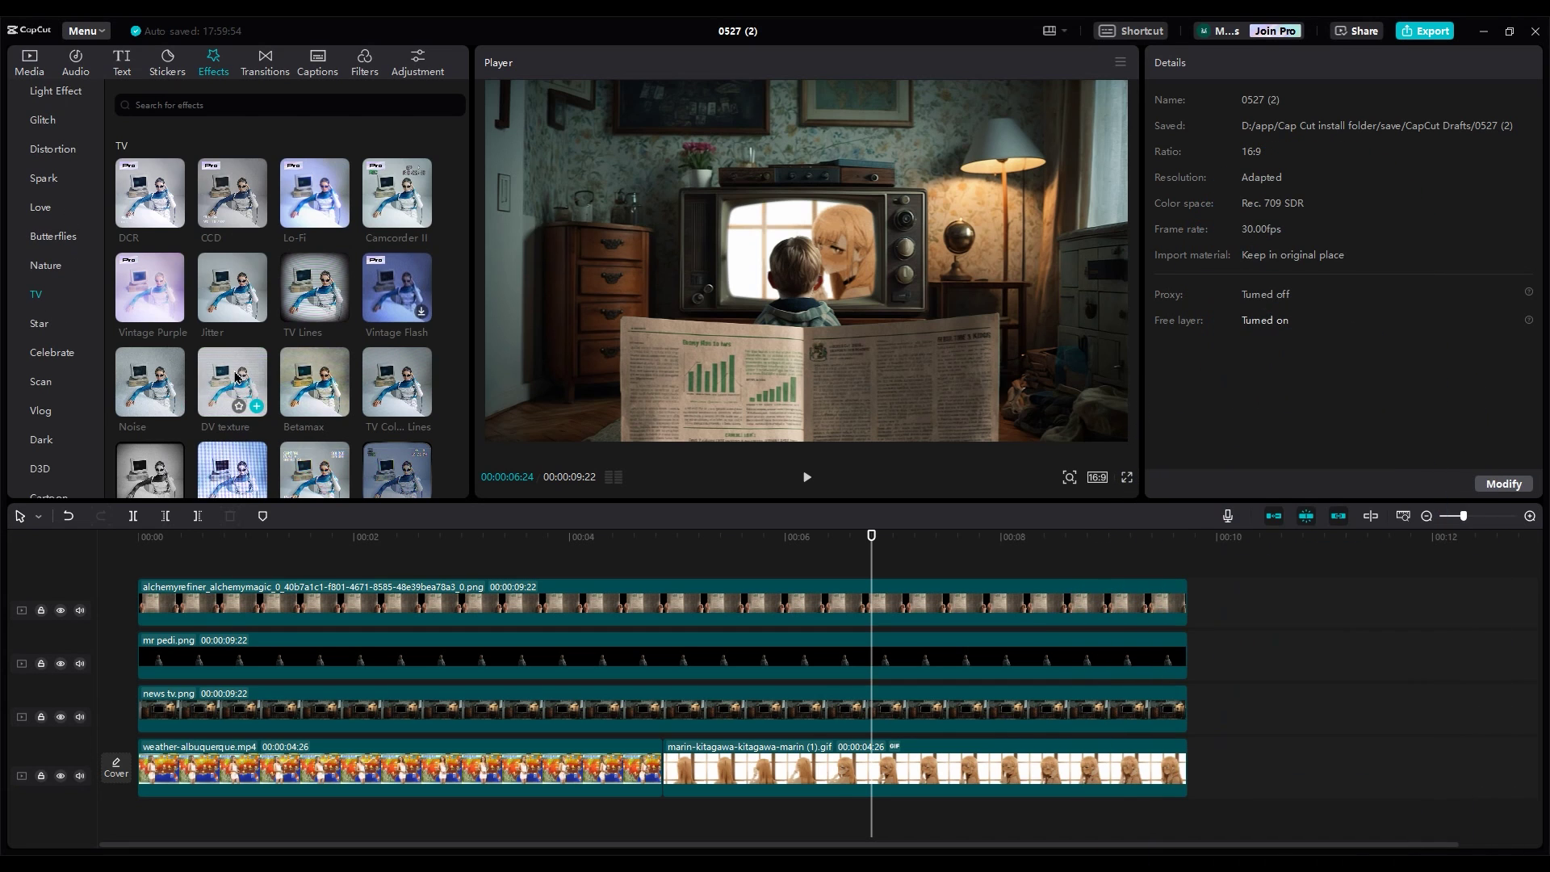
# Put DV texture on its own track spanning the full video, with Noise 0 and Texture 3.
pyautogui.moveTo(234, 464); pyautogui.dragTo(151, 739)
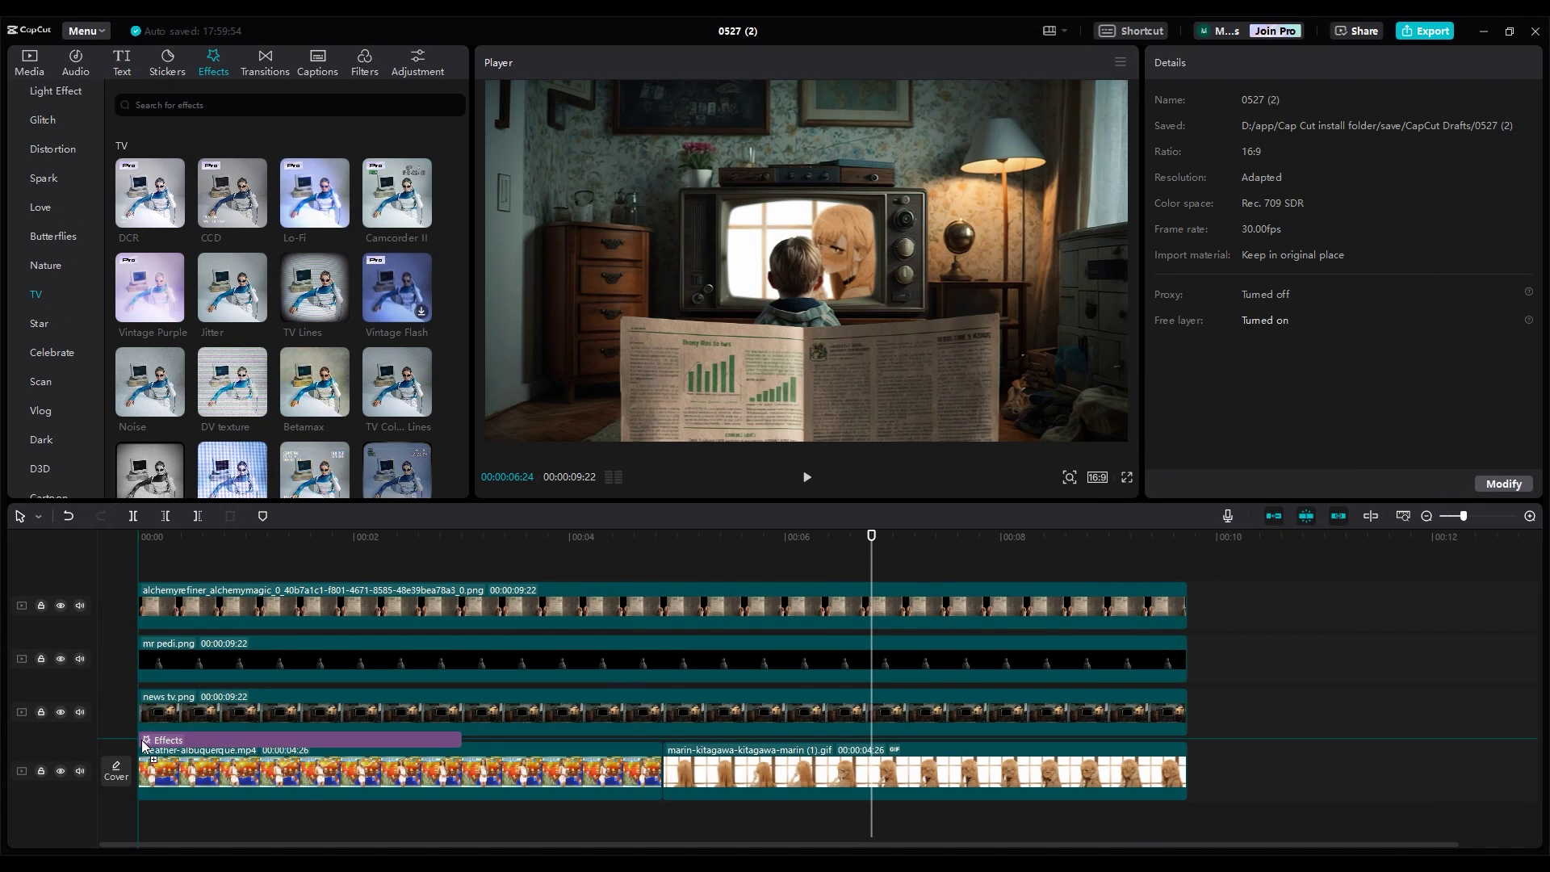
pyautogui.moveTo(143, 744); pyautogui.dragTo(143, 747)
pyautogui.moveTo(460, 750); pyautogui.dragTo(1187, 750)
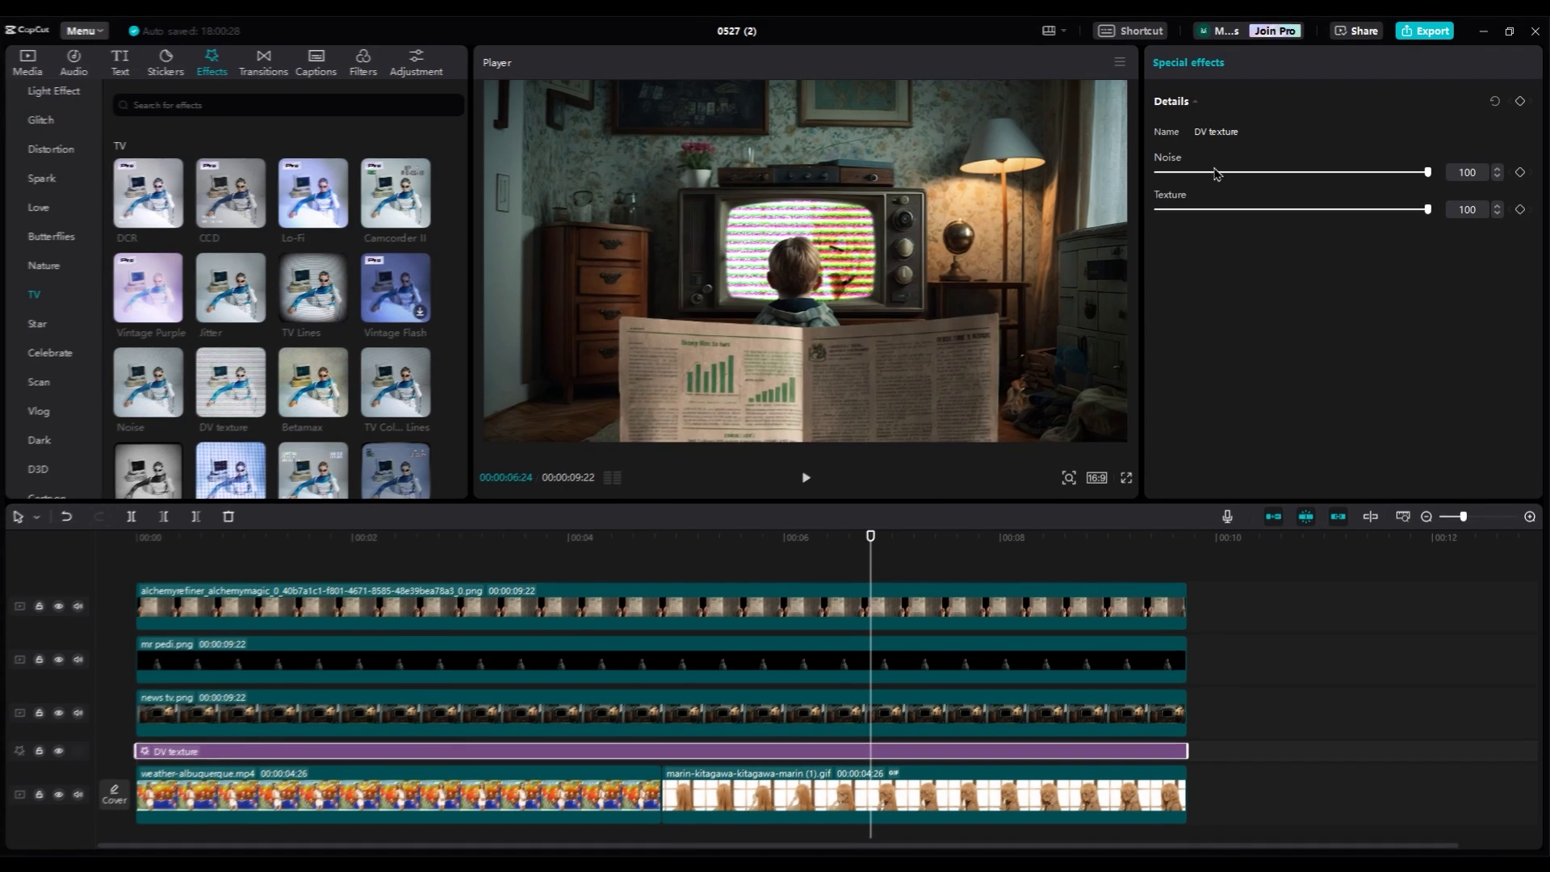
pyautogui.moveTo(1428, 172); pyautogui.dragTo(1142, 166)
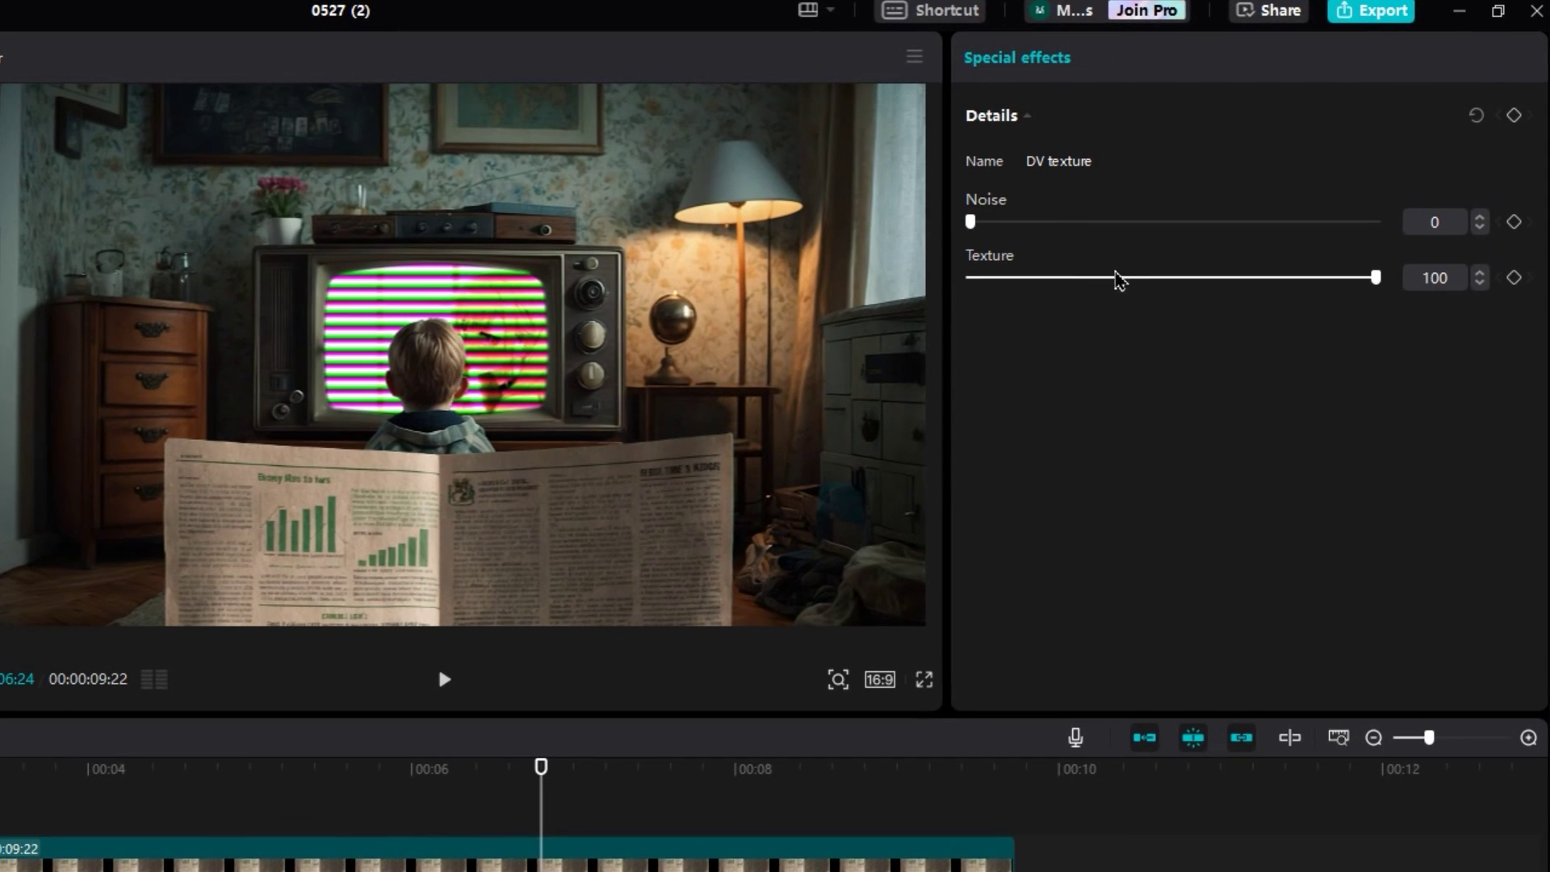
pyautogui.moveTo(1136, 284); pyautogui.dragTo(983, 280)
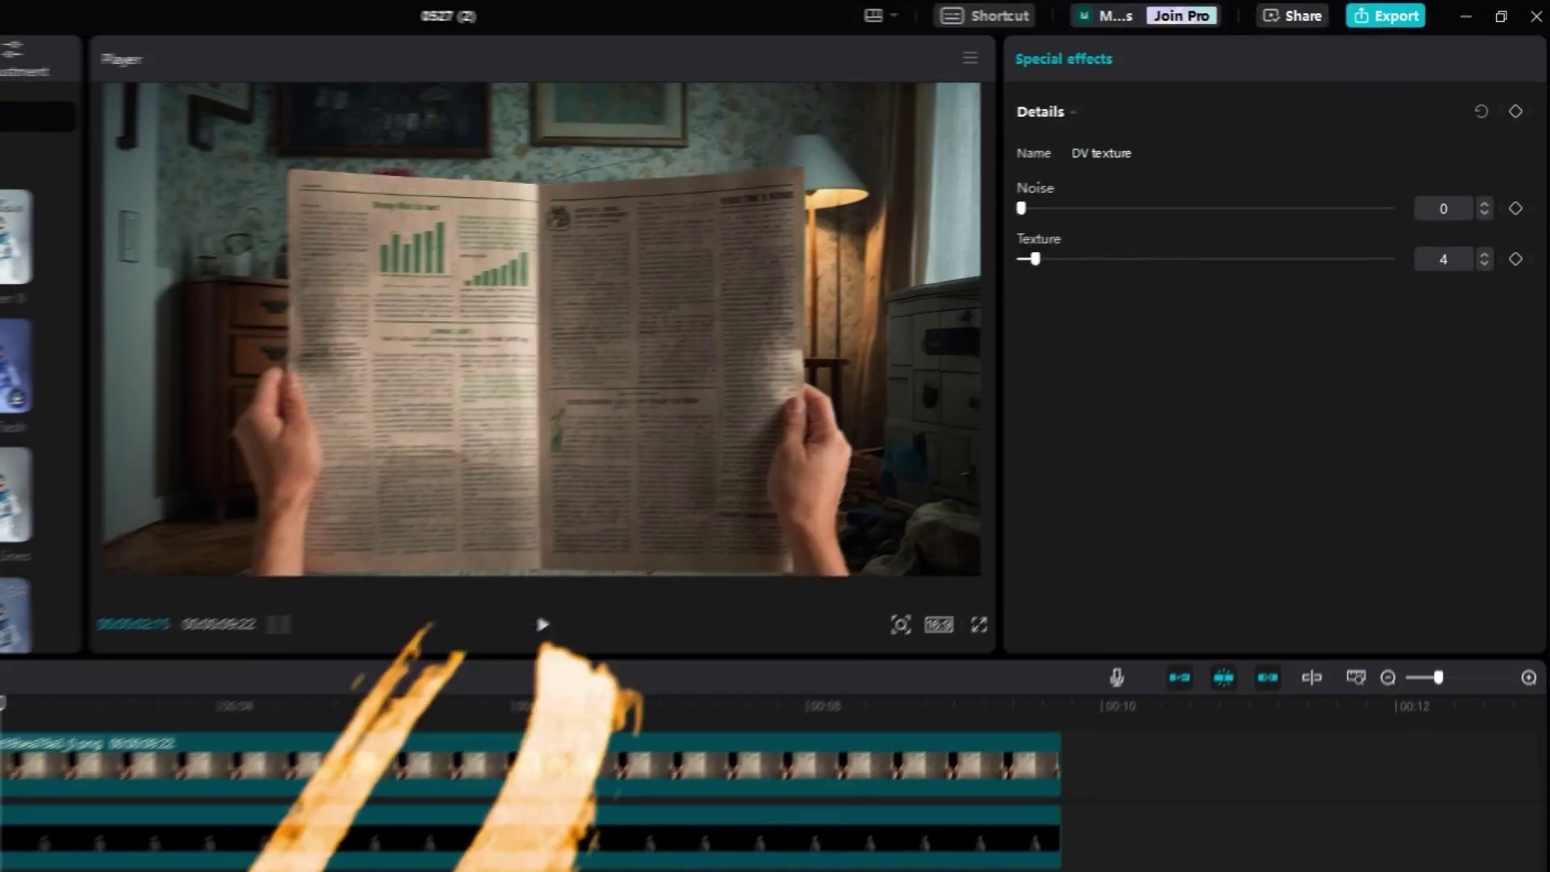
# Convert the top newspaper clip into a compound clip.
pyautogui.click(336, 588)
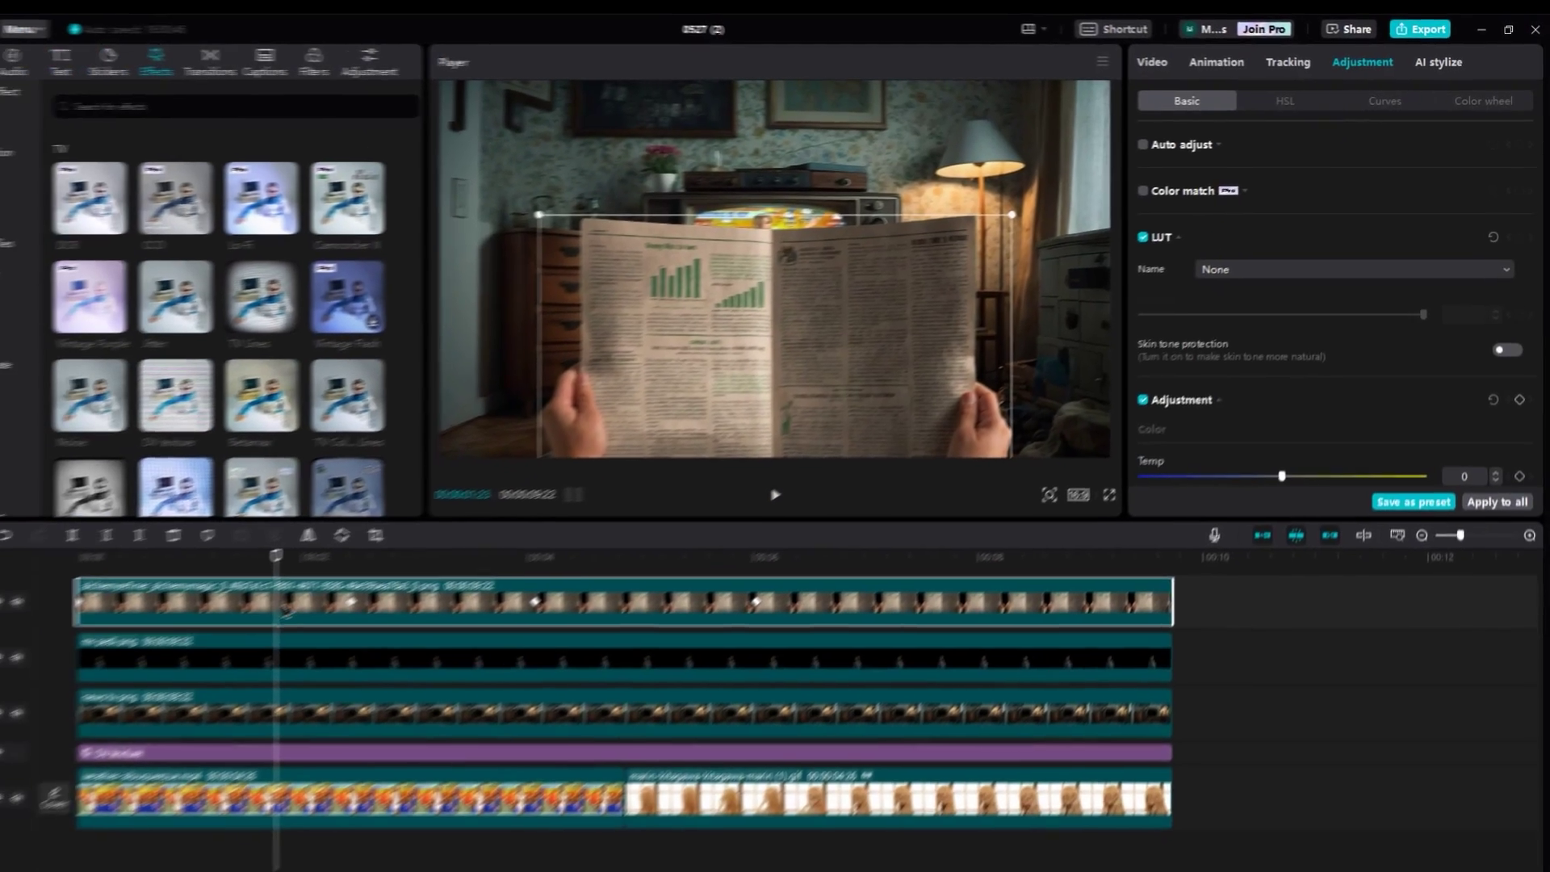
pyautogui.rightClick(337, 588)
pyautogui.click(366, 585)
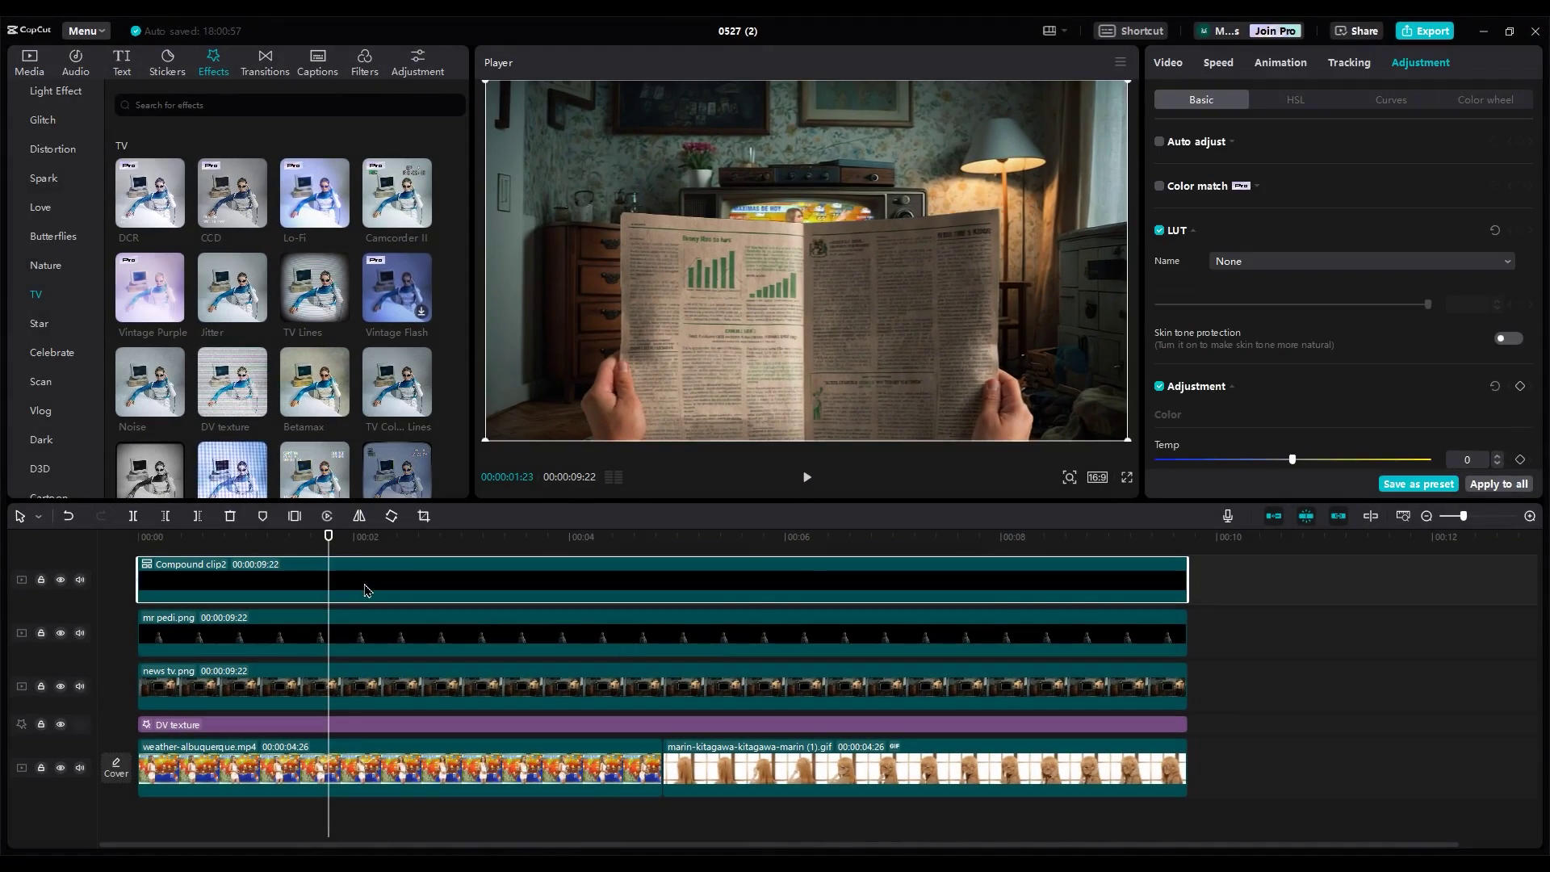
# Apply Play Pendulum to the compound clip with Twist 0 and Strength 5.
pyautogui.scroll(5, 312, 388)
pyautogui.scroll(3, 312, 389)
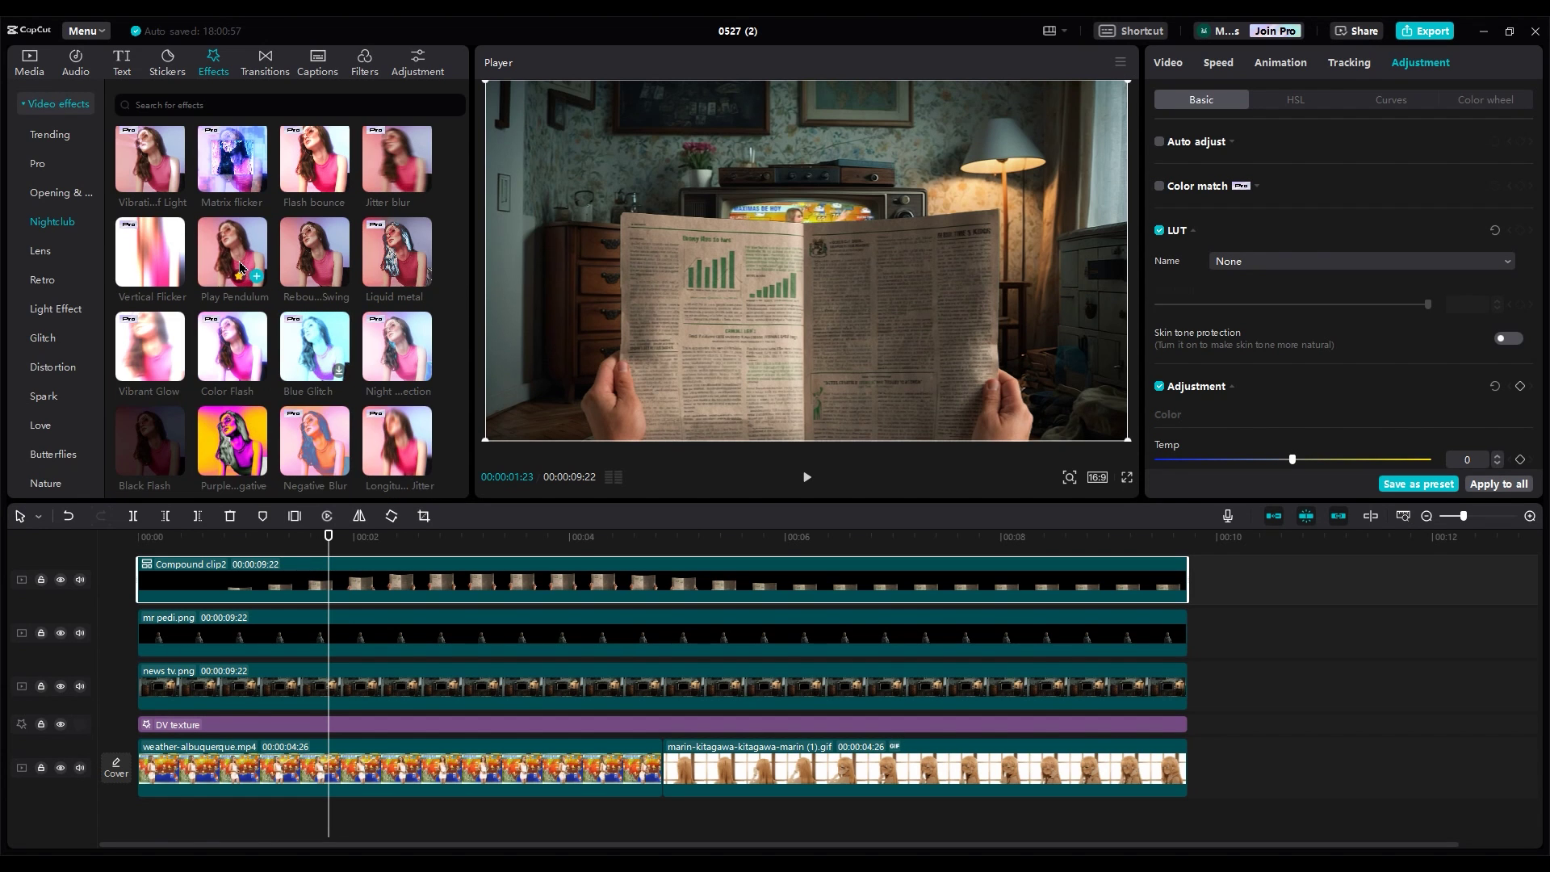
pyautogui.moveTo(241, 268); pyautogui.dragTo(294, 569)
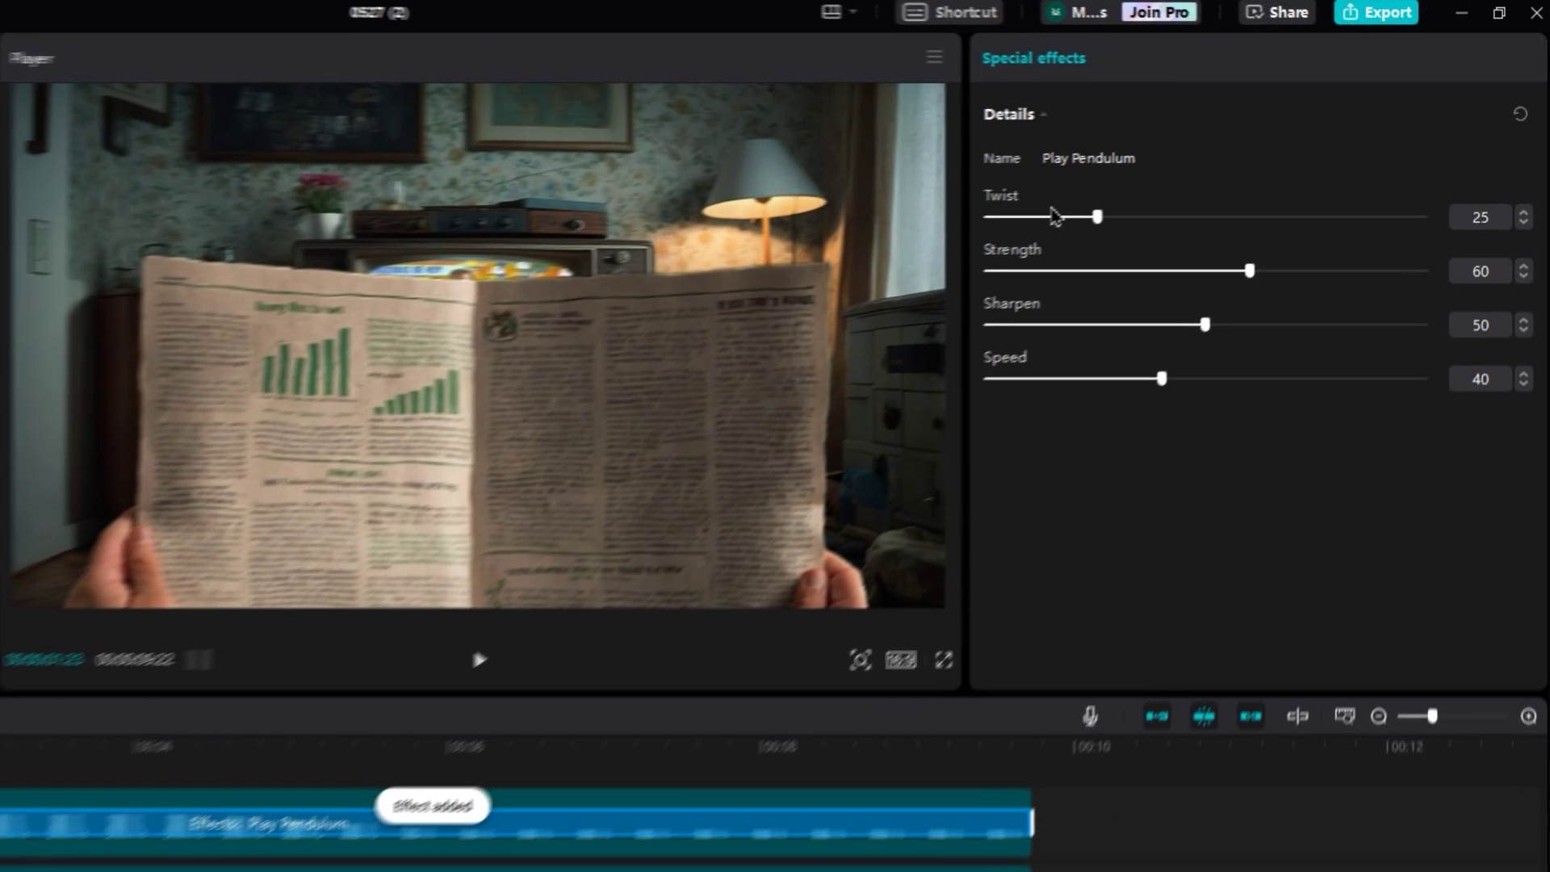
pyautogui.moveTo(1151, 199); pyautogui.dragTo(1052, 199)
pyautogui.moveTo(1285, 246); pyautogui.dragTo(1080, 259)
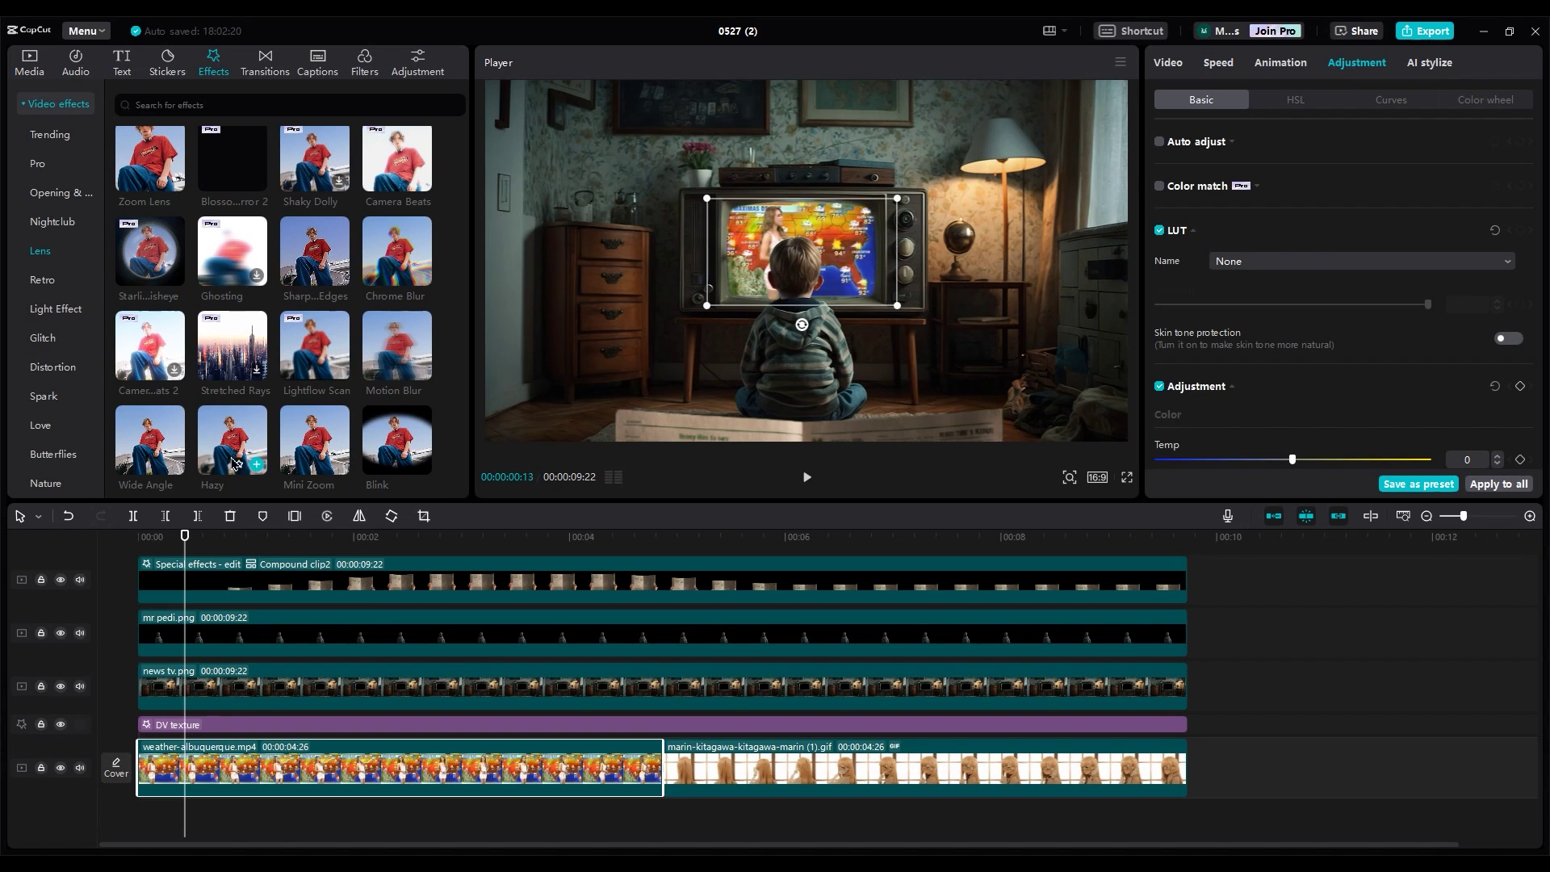
# Add a full-length Hazy effect with a reduced blur amount.
pyautogui.moveTo(234, 463); pyautogui.dragTo(112, 615)
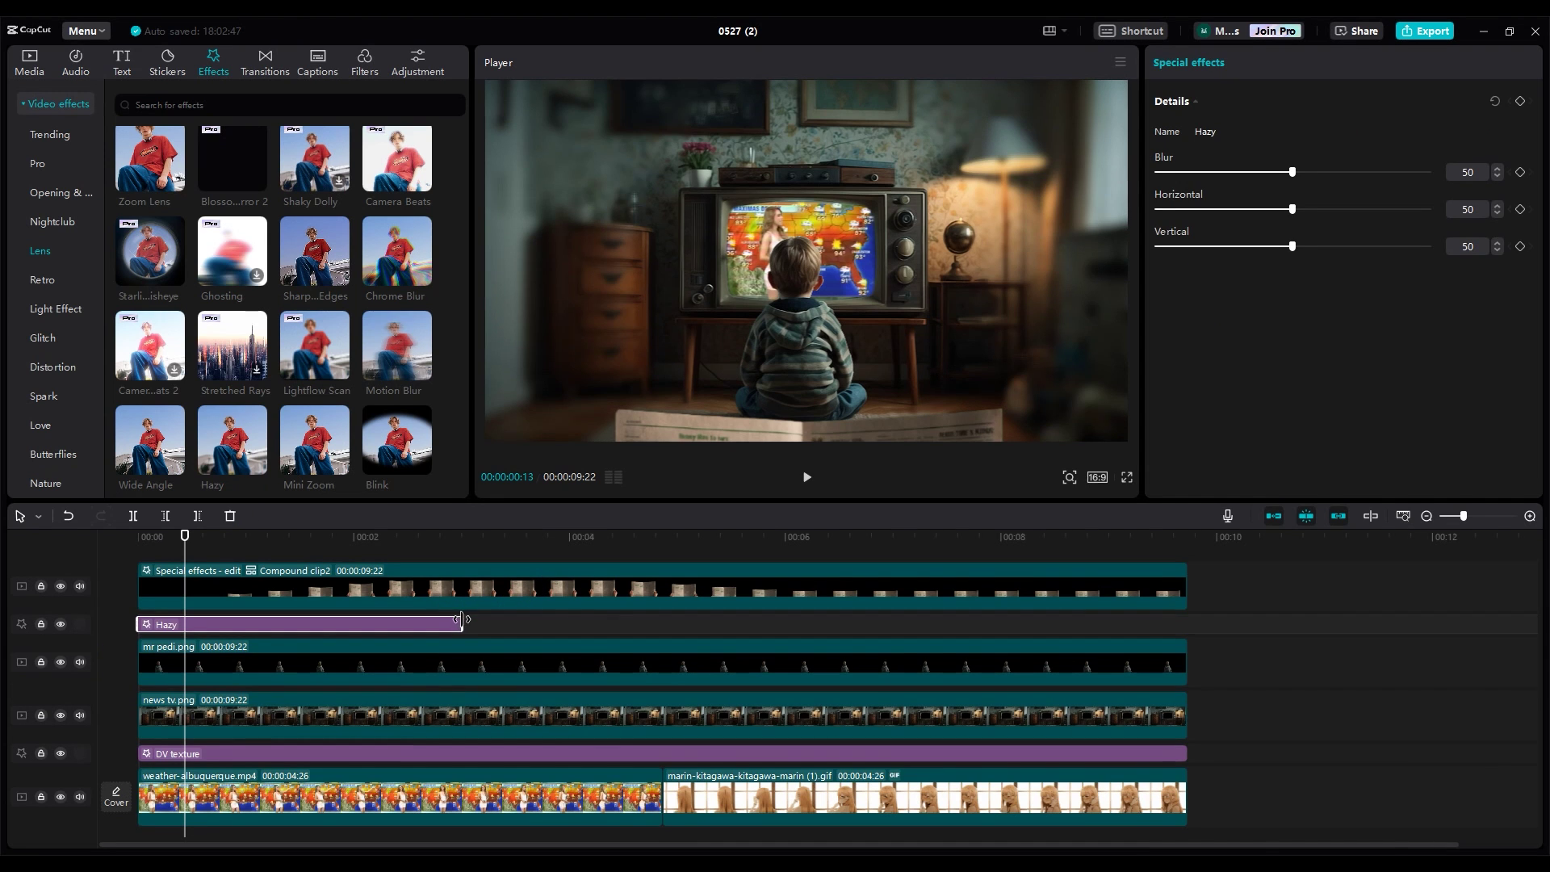
pyautogui.moveTo(462, 620); pyautogui.dragTo(1185, 622)
pyautogui.moveTo(1293, 172); pyautogui.dragTo(1265, 173)
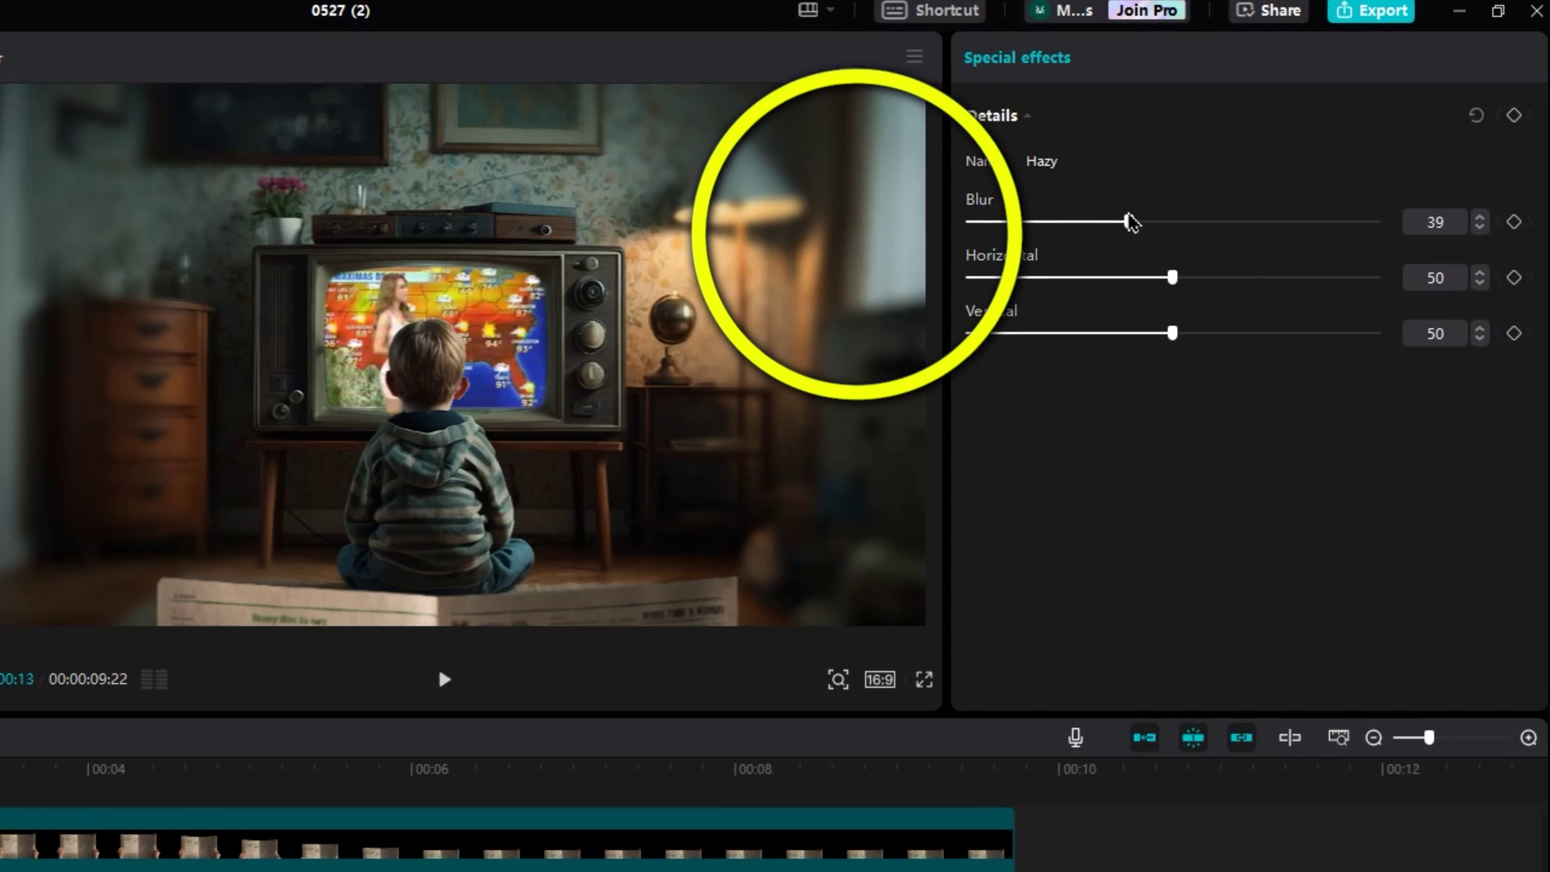
pyautogui.moveTo(1131, 222); pyautogui.dragTo(1016, 226)
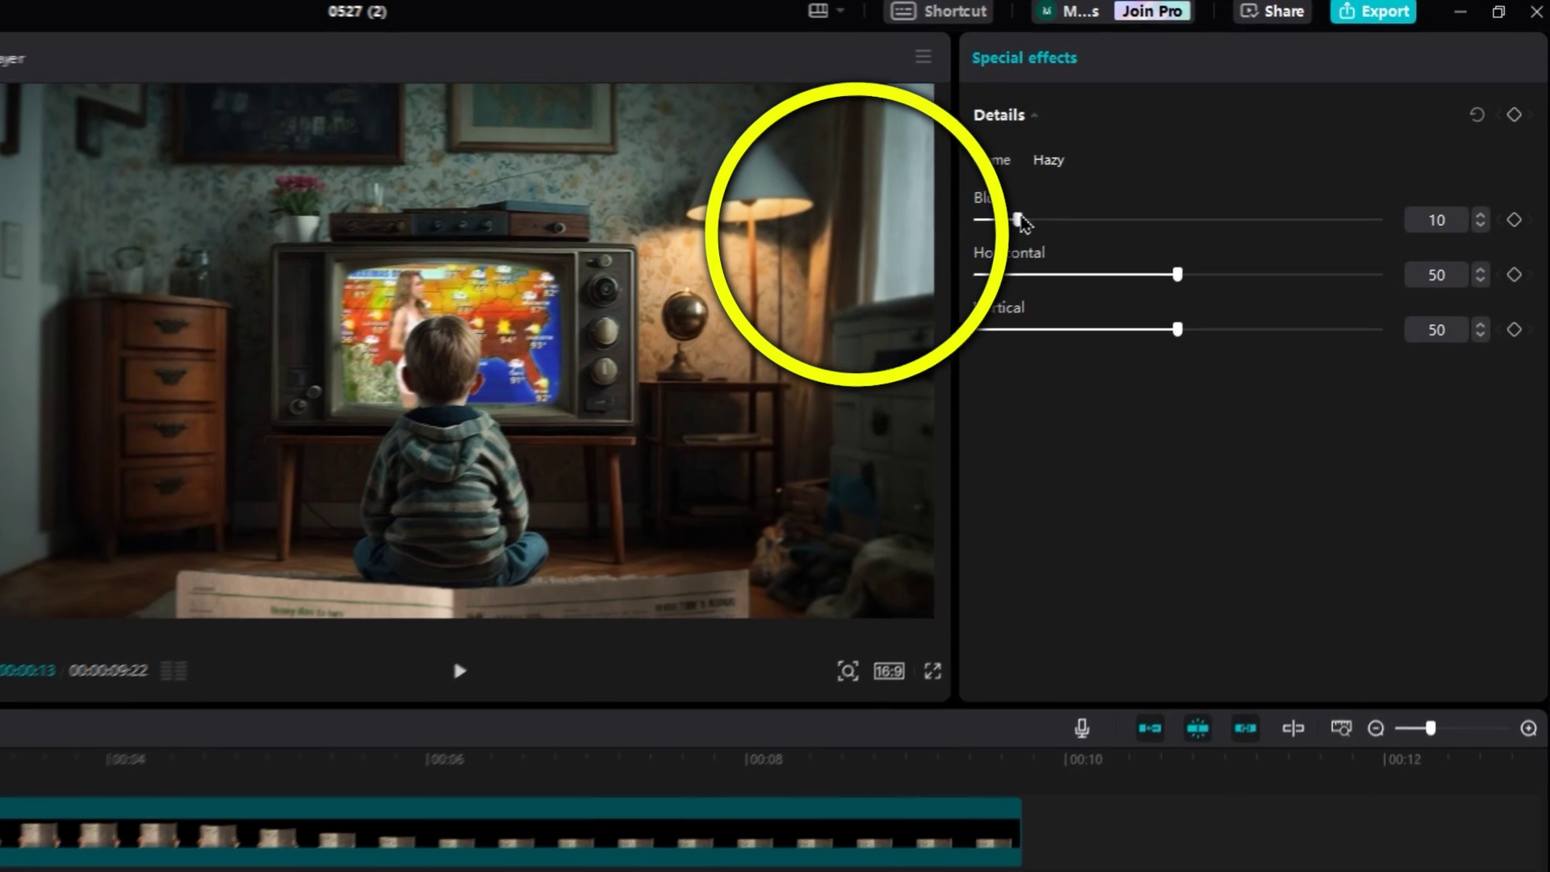
pyautogui.press('Escape')
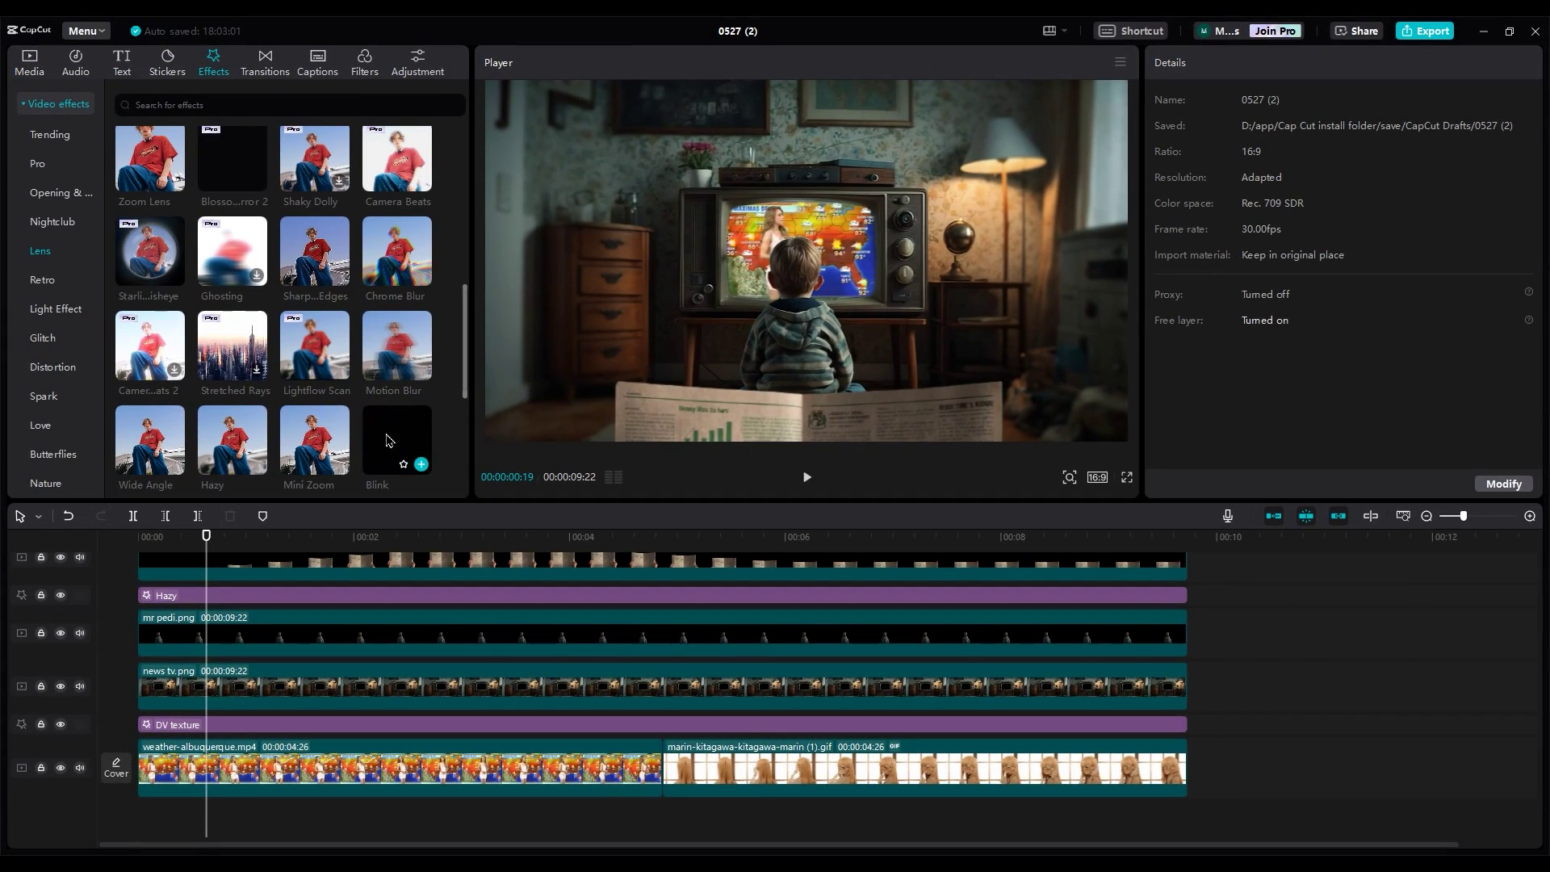
# Add two slowed Blink effects spaced apart, the second around 00:05.
pyautogui.moveTo(387, 440); pyautogui.dragTo(217, 546)
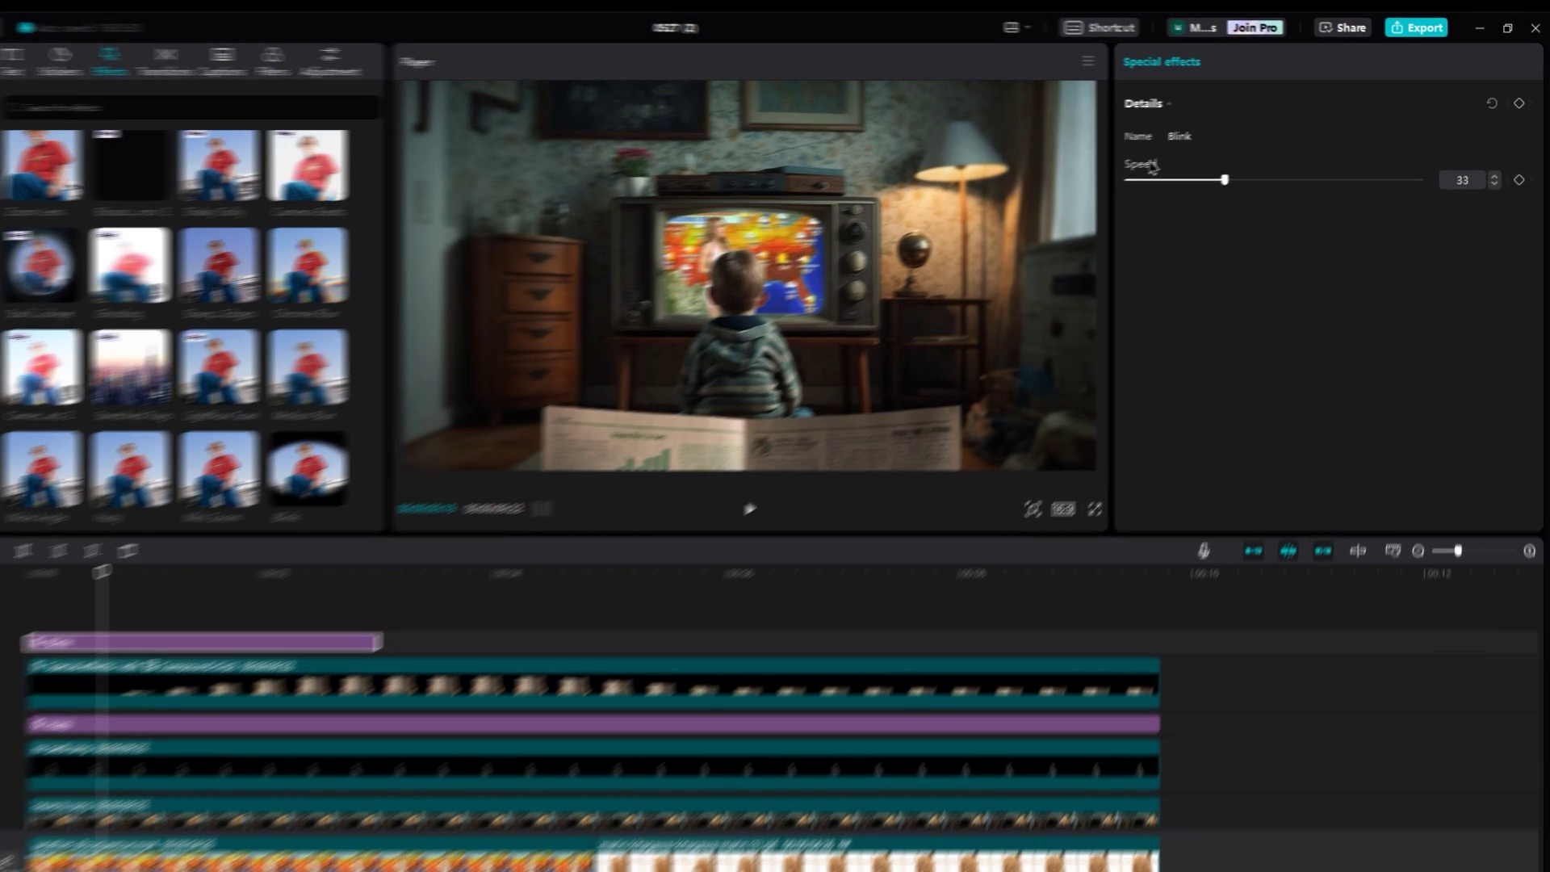
pyautogui.moveTo(1217, 175); pyautogui.dragTo(1183, 175)
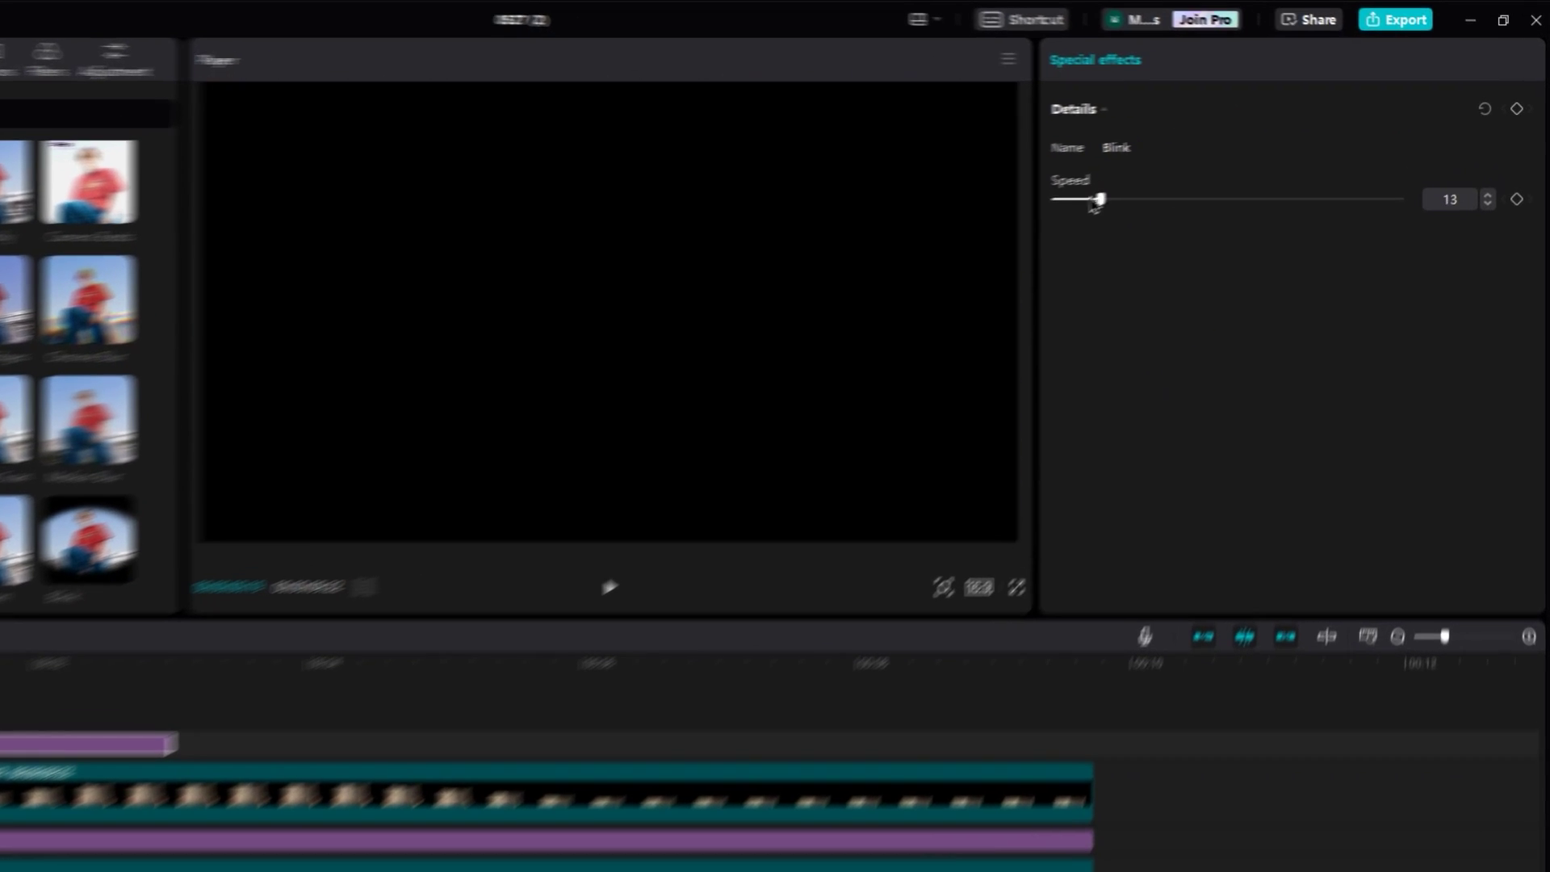
pyautogui.moveTo(1024, 218); pyautogui.dragTo(999, 224)
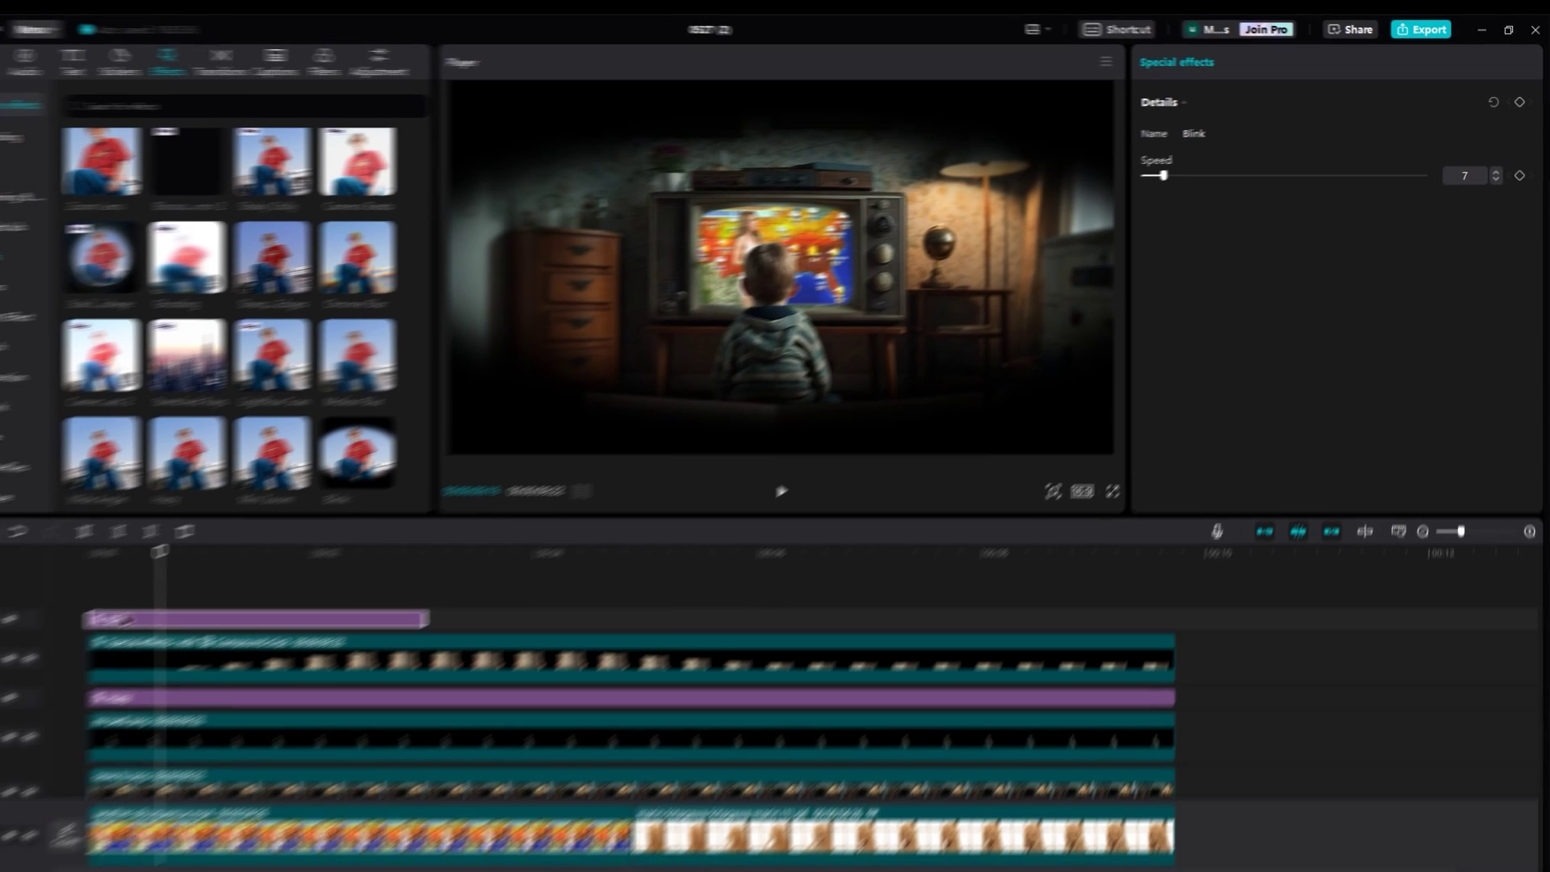
pyautogui.moveTo(125, 620); pyautogui.dragTo(254, 620)
pyautogui.click(192, 600)
pyautogui.click(363, 602)
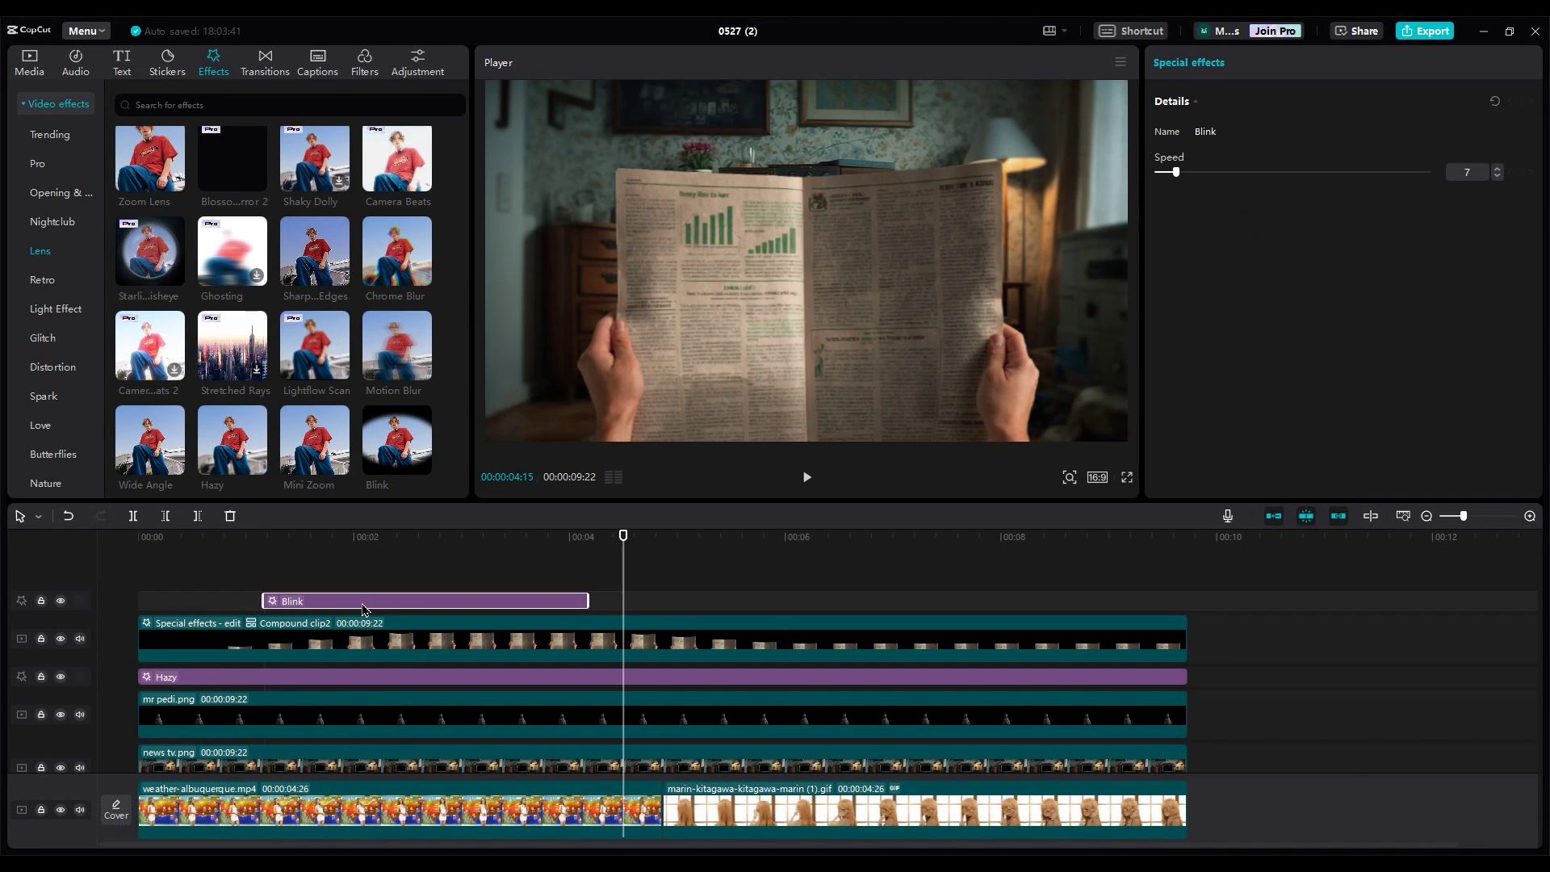
pyautogui.moveTo(609, 607); pyautogui.dragTo(773, 614)
pyautogui.click(699, 577)
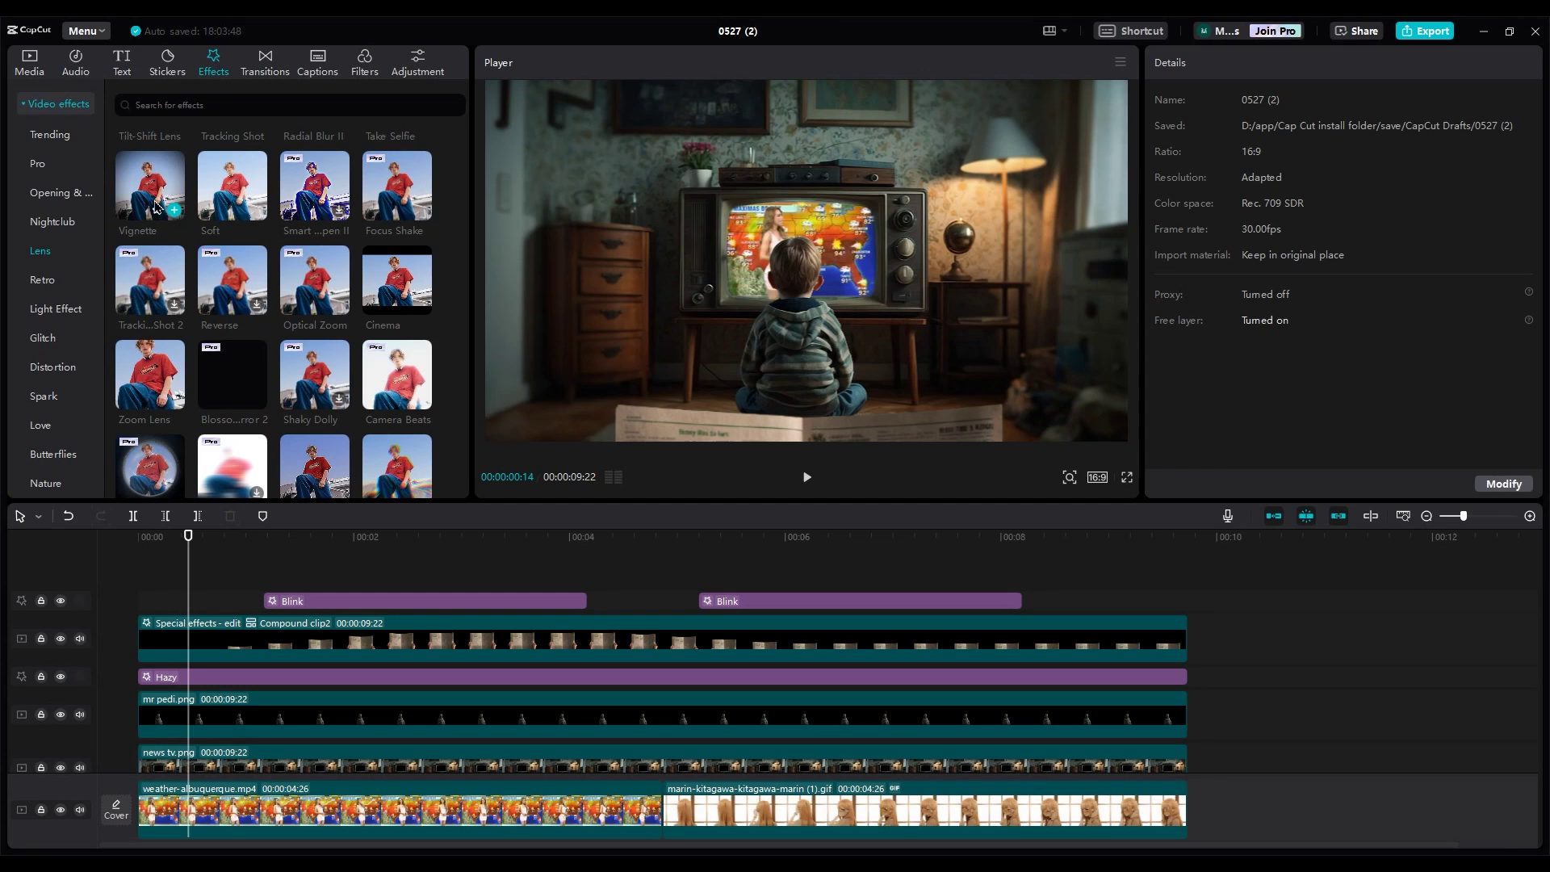
pyautogui.moveTo(155, 206); pyautogui.dragTo(162, 565)
# Stretch the Vignette effect over the whole video and set its Texture to 38.
pyautogui.moveTo(467, 595); pyautogui.dragTo(1187, 595)
pyautogui.moveTo(1432, 178); pyautogui.dragTo(1255, 198)
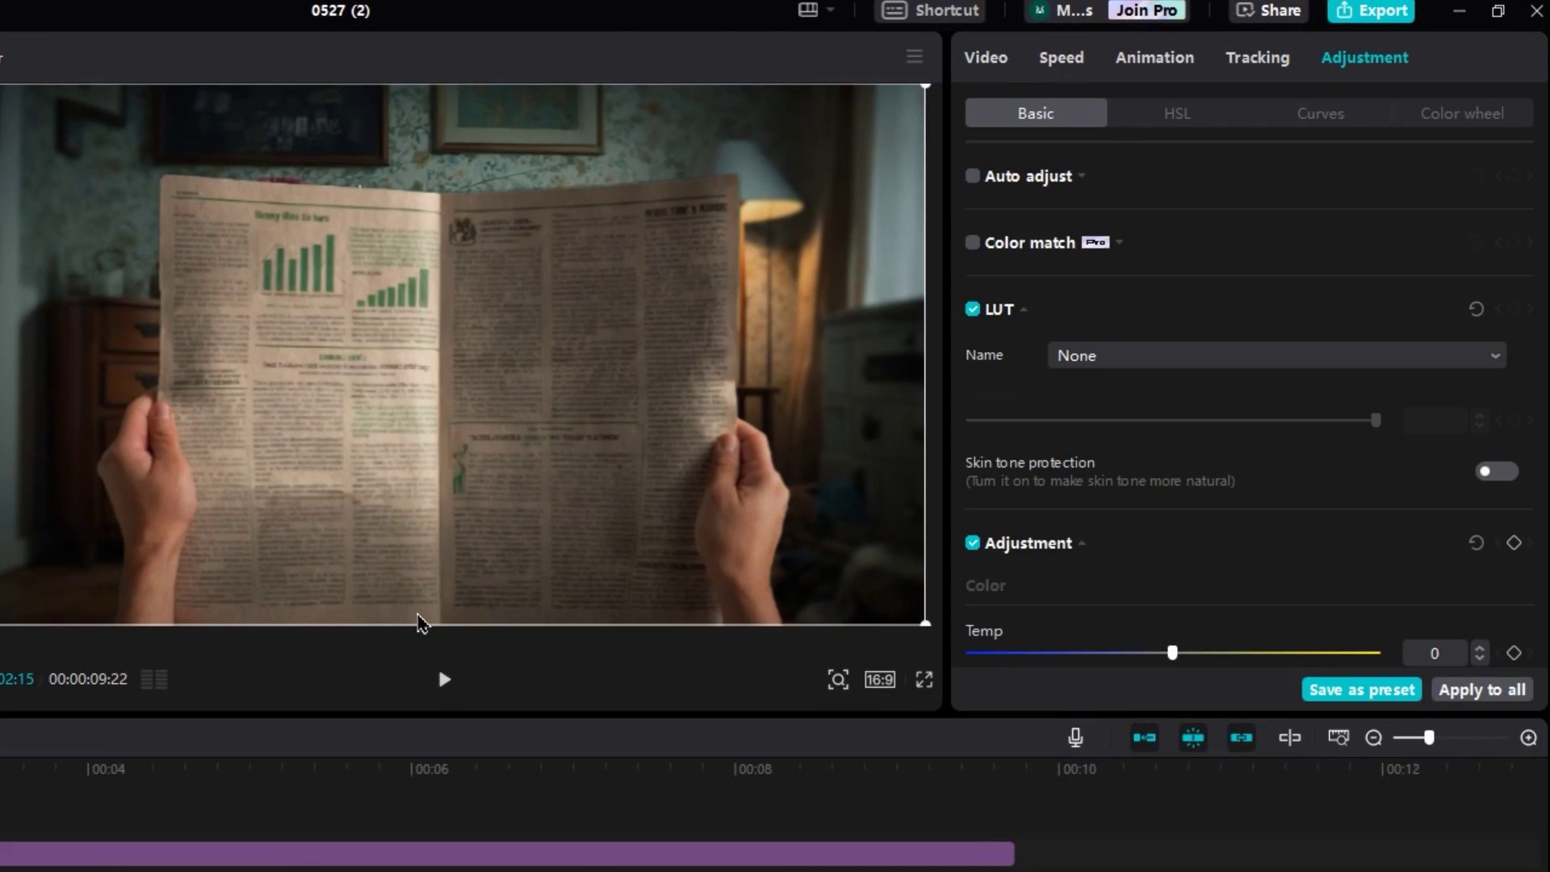
pyautogui.scroll(-5, 1229, 481)
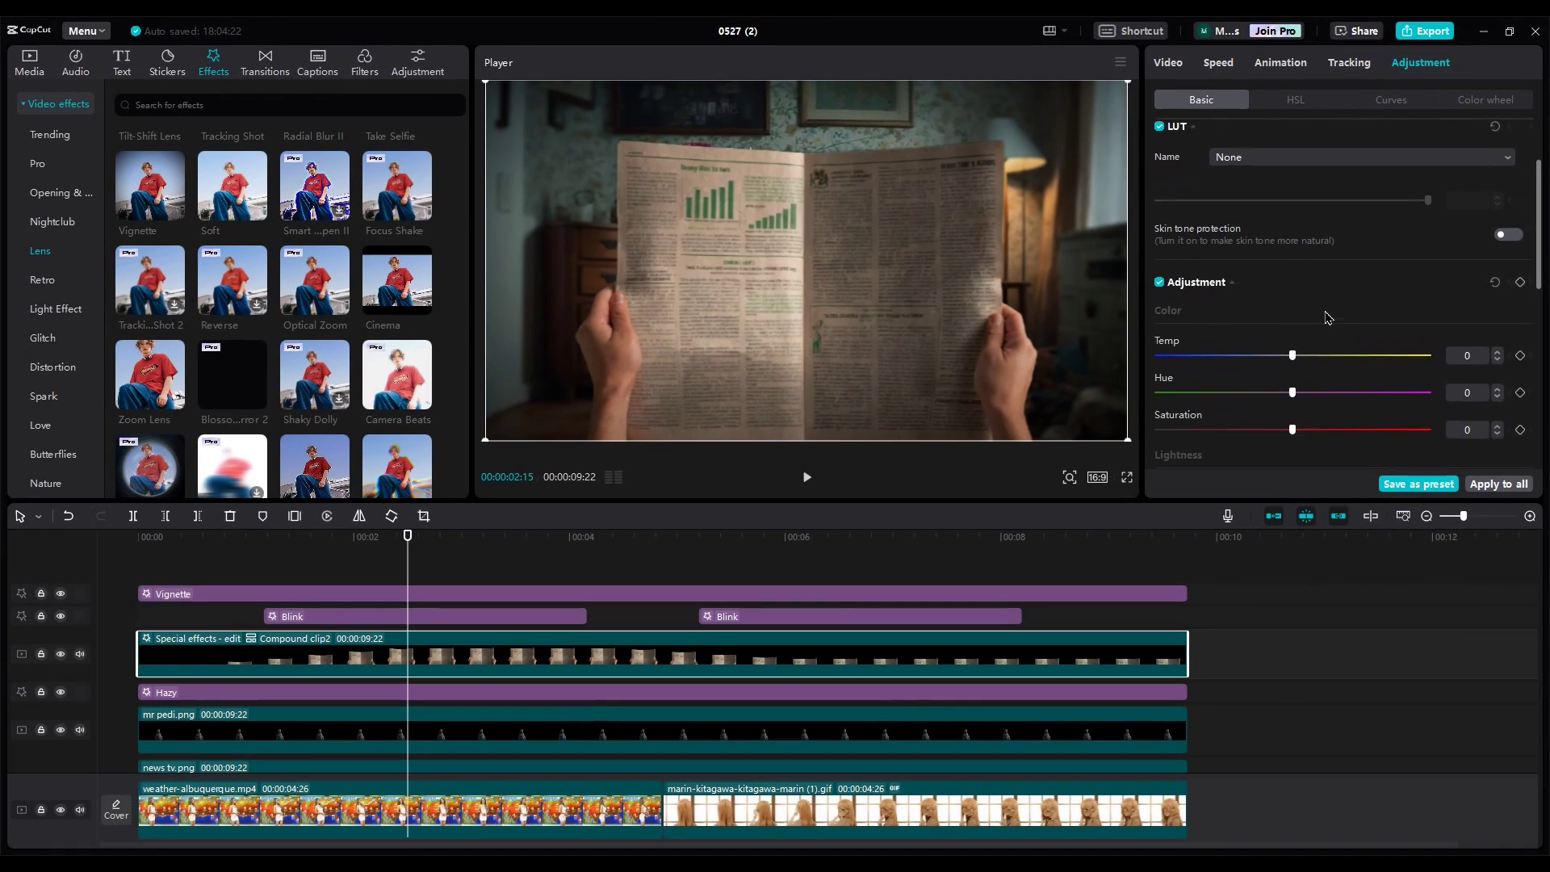
pyautogui.scroll(1, 1327, 317)
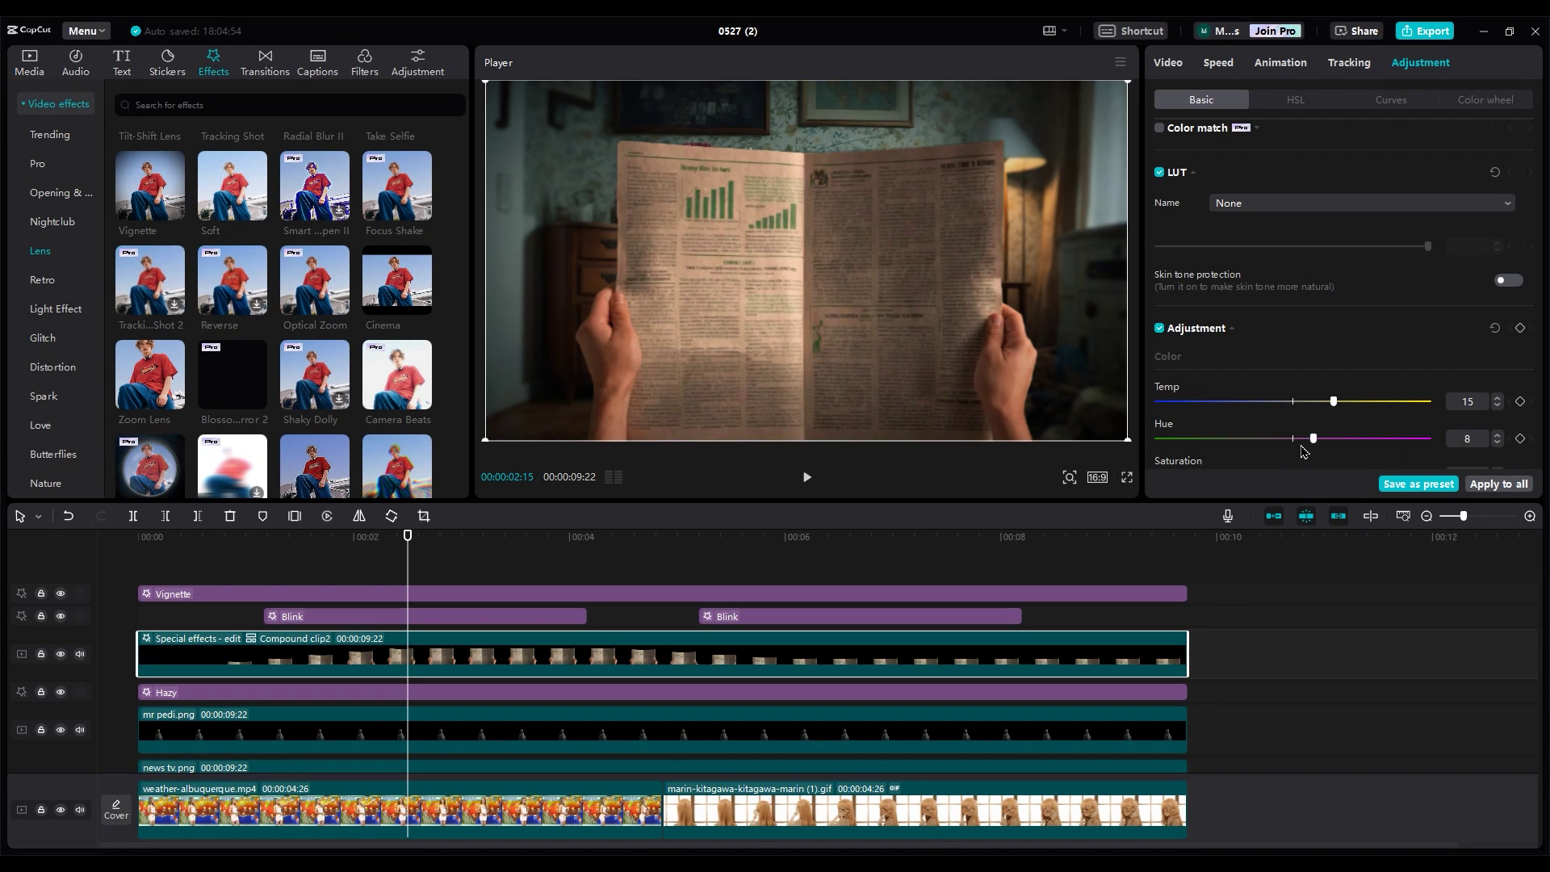
# Raise the compound clip's Basic vignette slightly to about 15.
pyautogui.scroll(-10, 1317, 347)
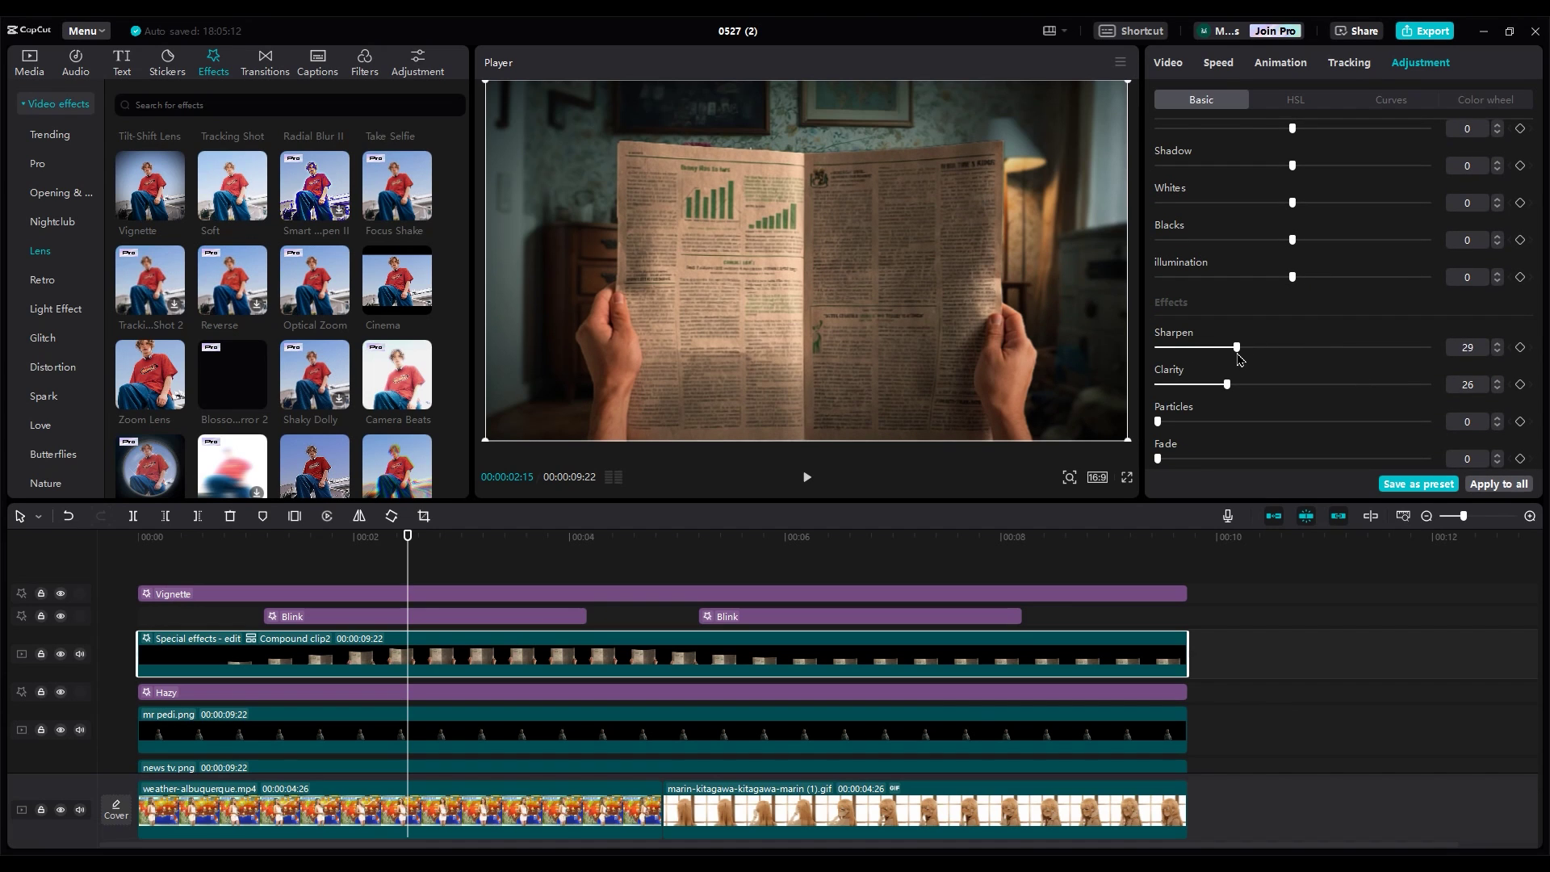
pyautogui.scroll(-2, 1228, 359)
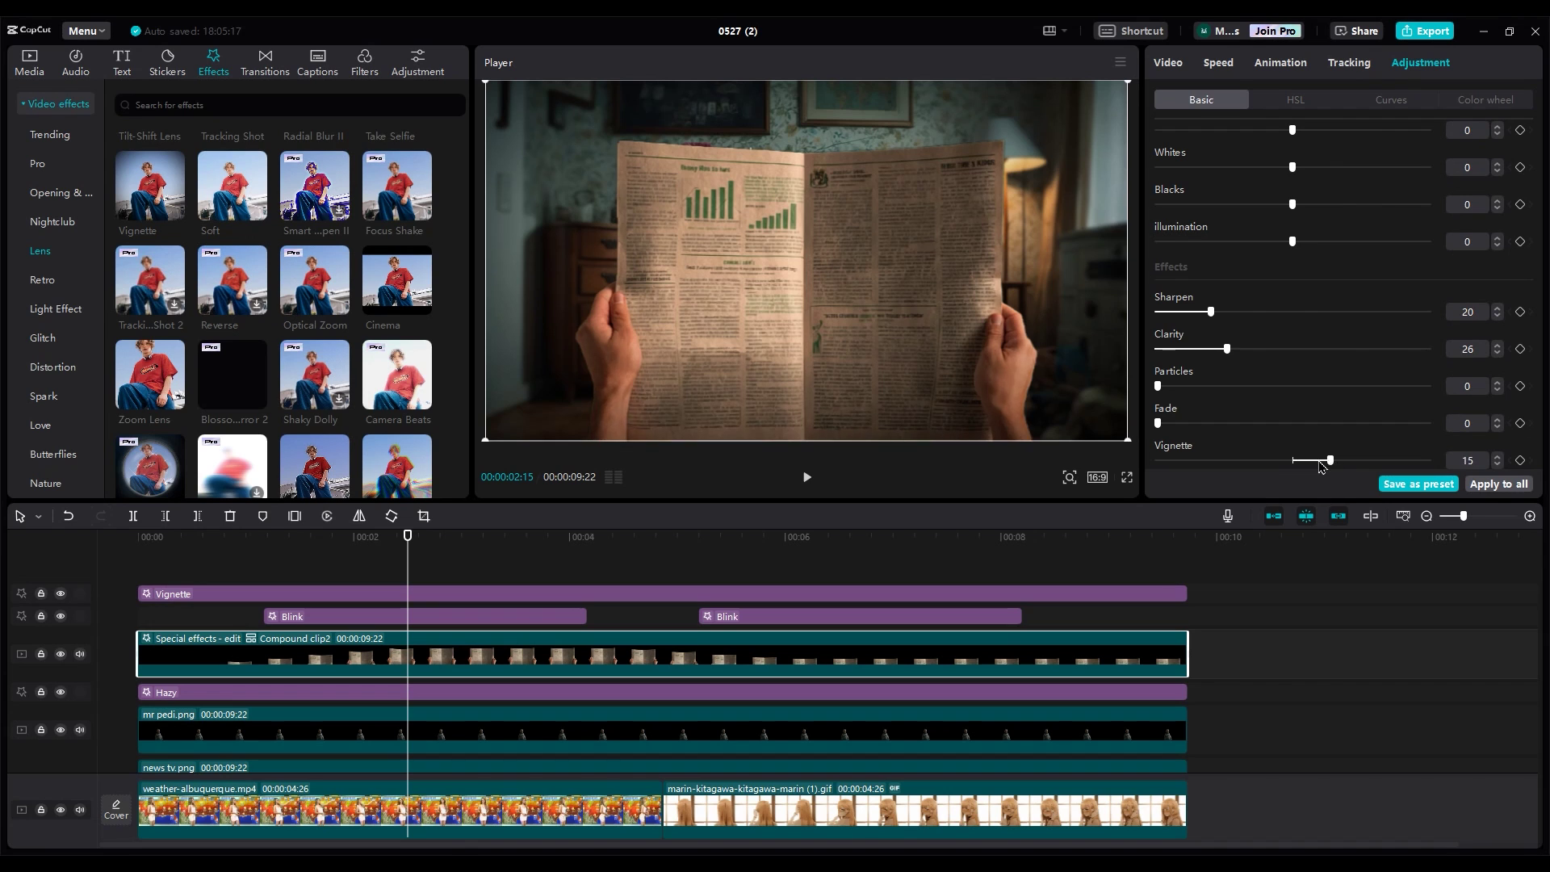
pyautogui.moveTo(1320, 467); pyautogui.dragTo(1336, 462)
pyautogui.scroll(-2, 851, 685)
pyautogui.click(851, 685)
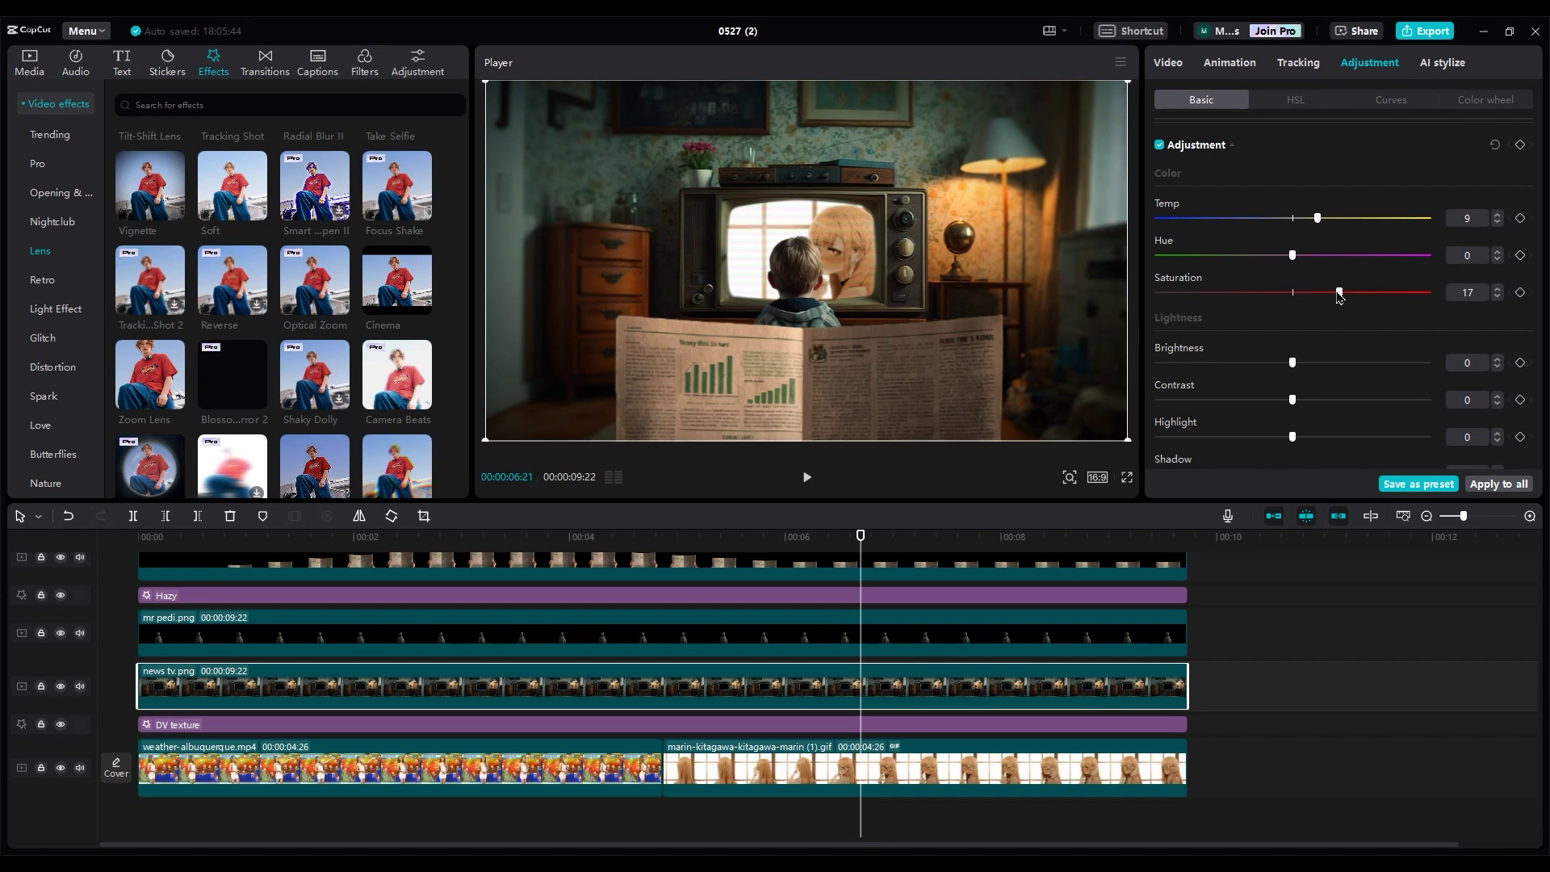
# Grade news tv.png with Temp 9, Saturation 15, Shadow 5, Clarity 63 and Vignette 4.
pyautogui.moveTo(1346, 292); pyautogui.dragTo(1333, 292)
pyautogui.scroll(-2, 1312, 343)
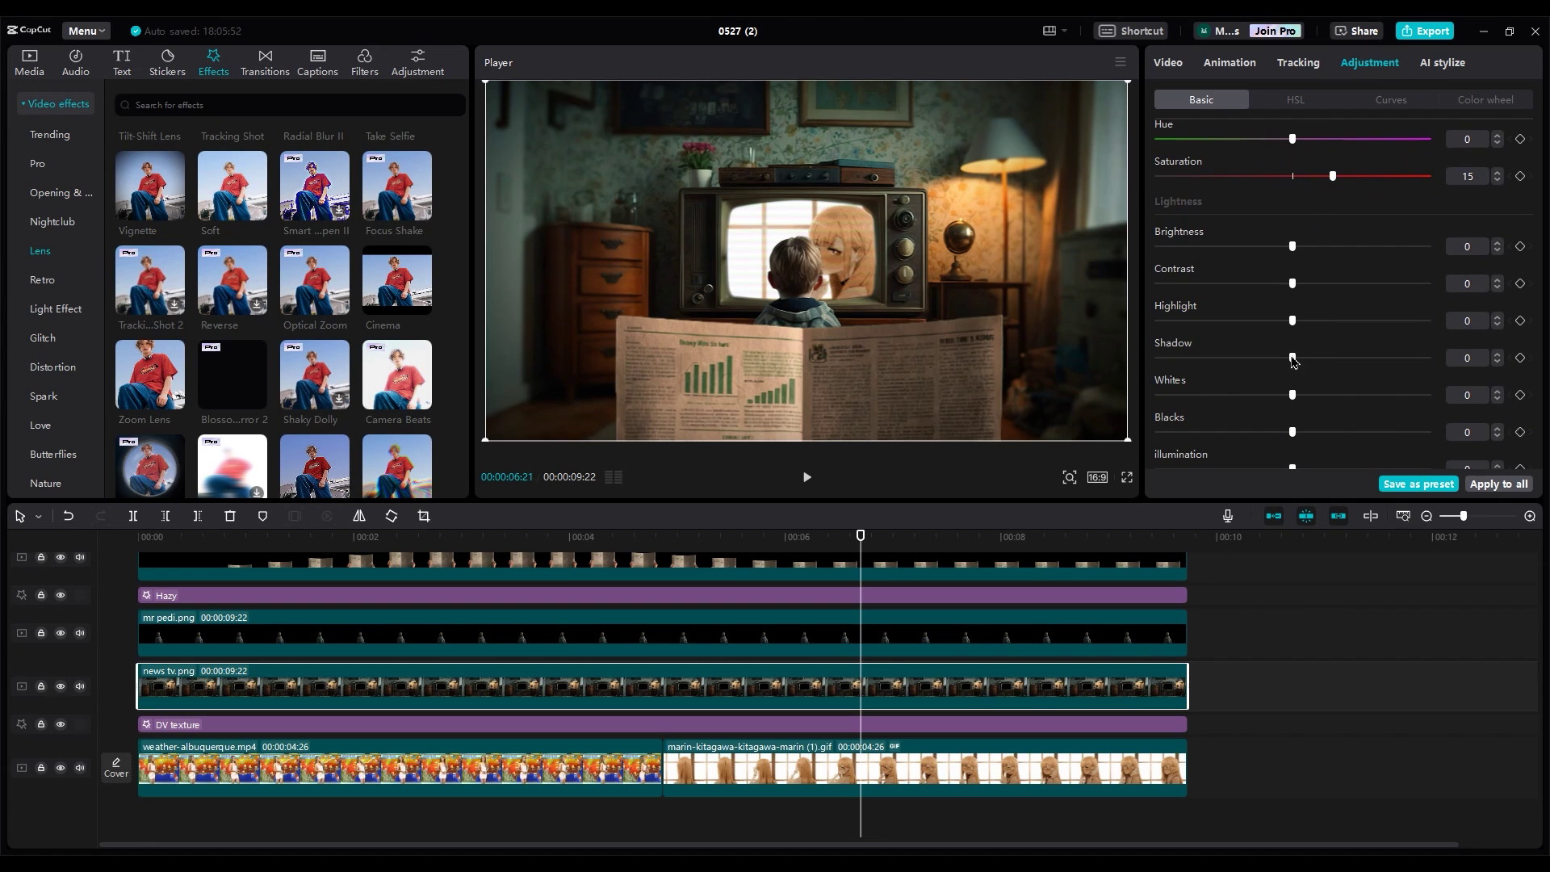
pyautogui.moveTo(1294, 359); pyautogui.dragTo(1331, 358)
pyautogui.scroll(-5, 1316, 394)
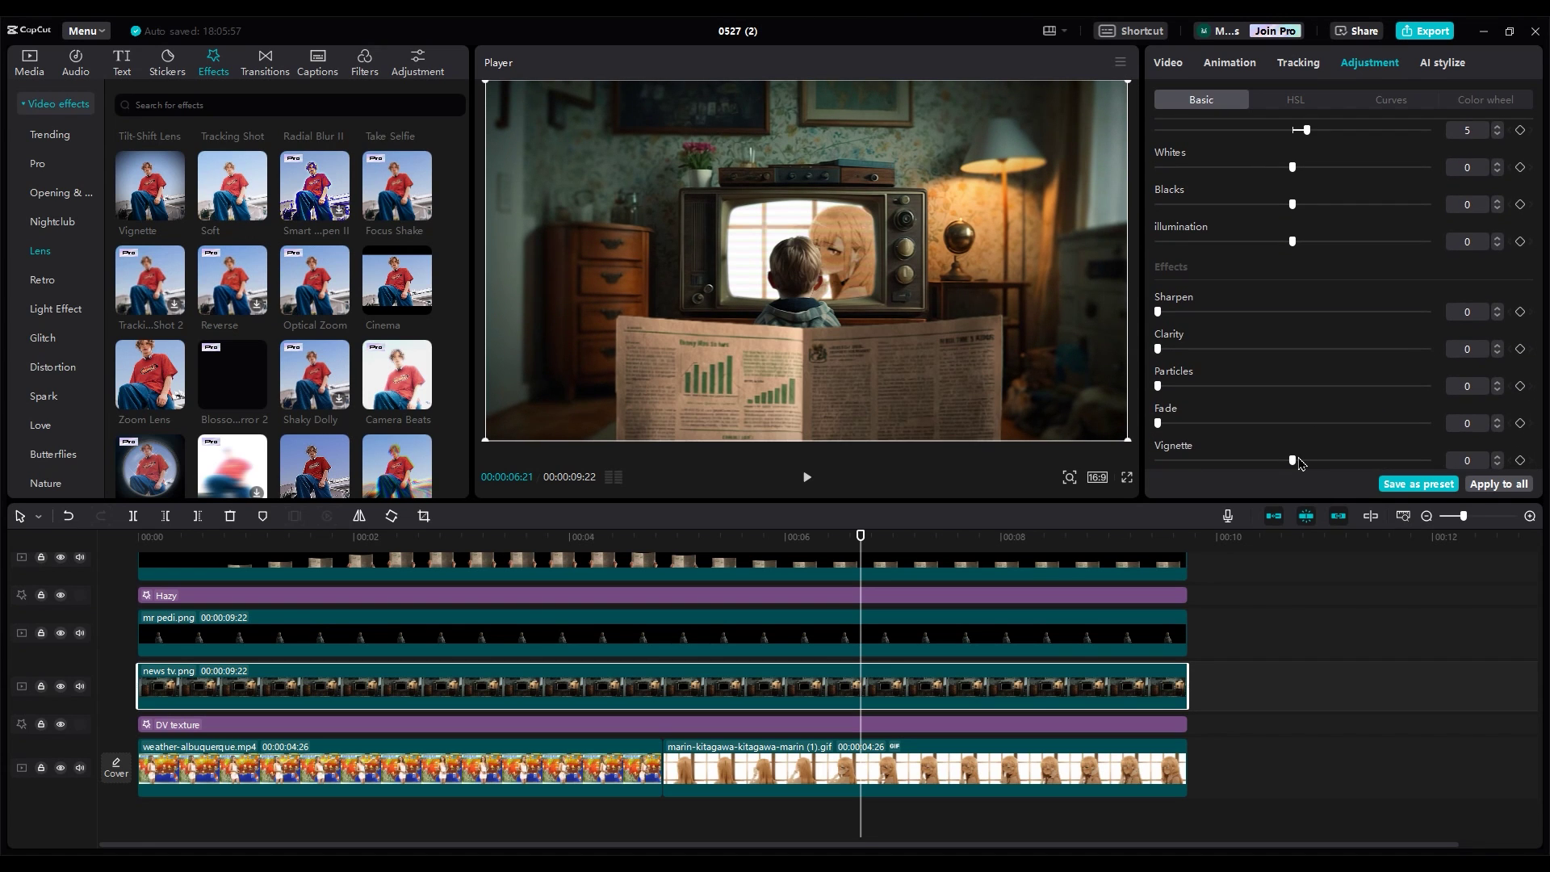
pyautogui.moveTo(1299, 460)
pyautogui.mouseDown()
pyautogui.moveTo(1322, 460)
pyautogui.moveTo(1266, 461)
pyautogui.moveTo(1280, 460)
pyautogui.mouseUp()
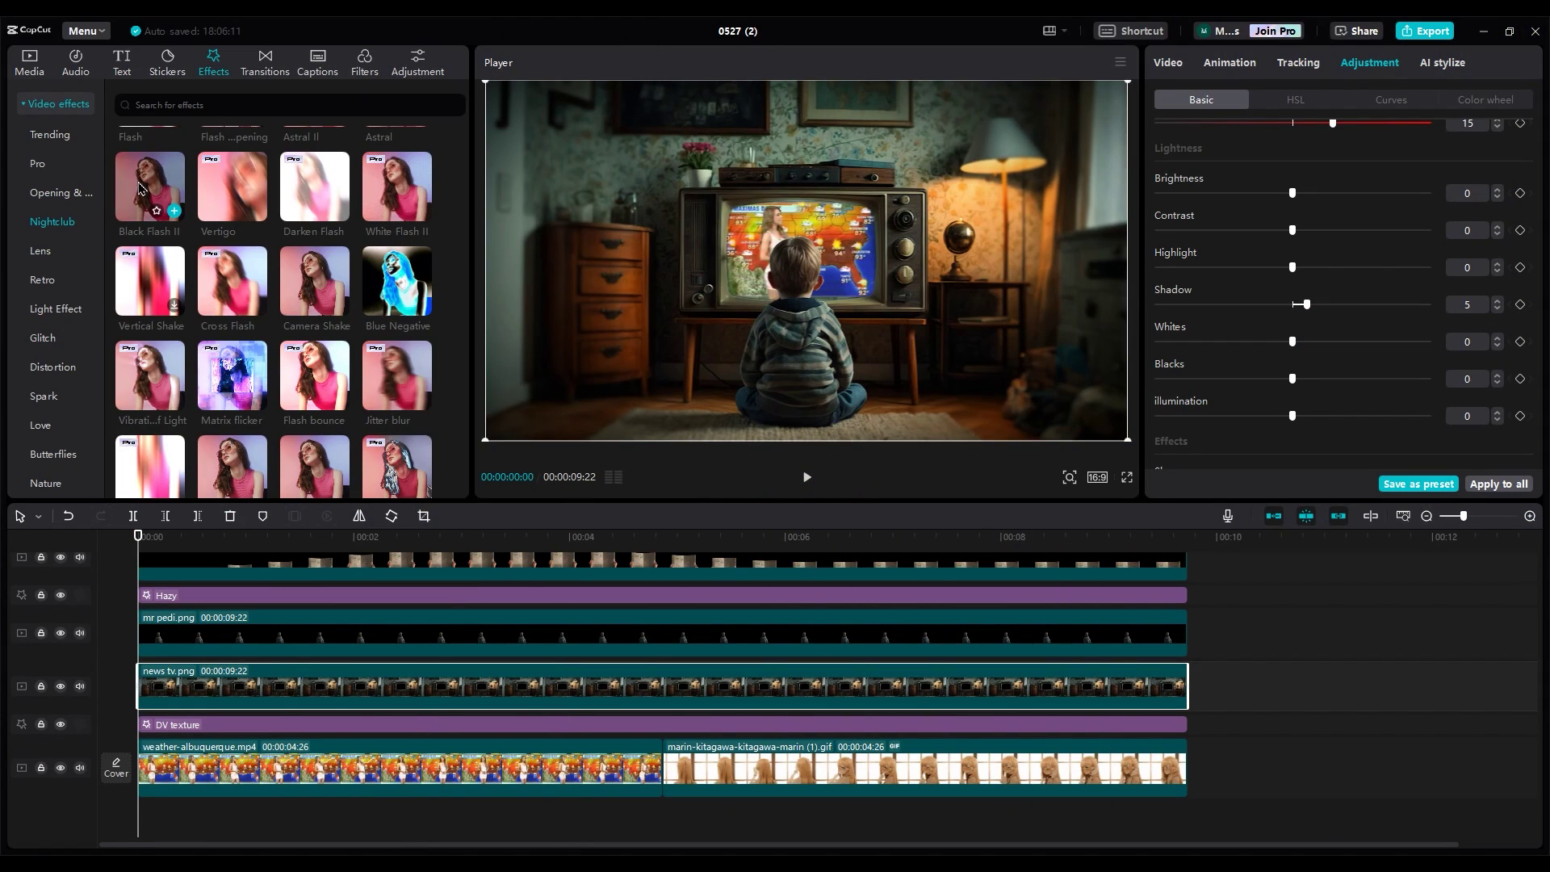
# Add Black Flash II to the timeline with Twist 0, near-zero Strength and Size 100.
pyautogui.moveTo(140, 188); pyautogui.dragTo(154, 661)
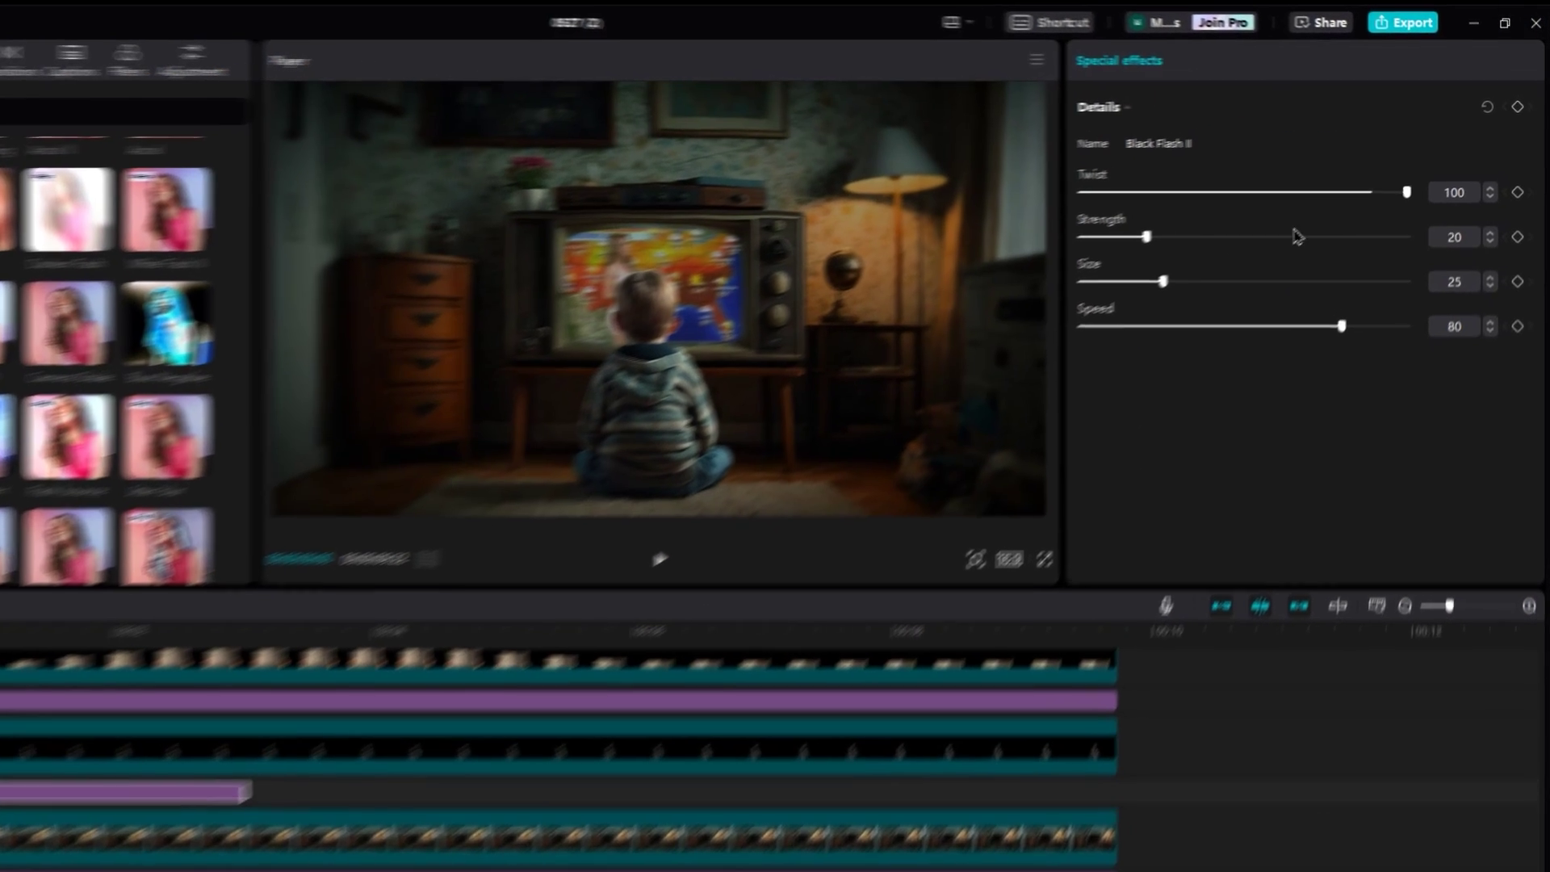
pyautogui.moveTo(1407, 192); pyautogui.dragTo(1078, 192)
pyautogui.moveTo(1146, 237); pyautogui.dragTo(1086, 242)
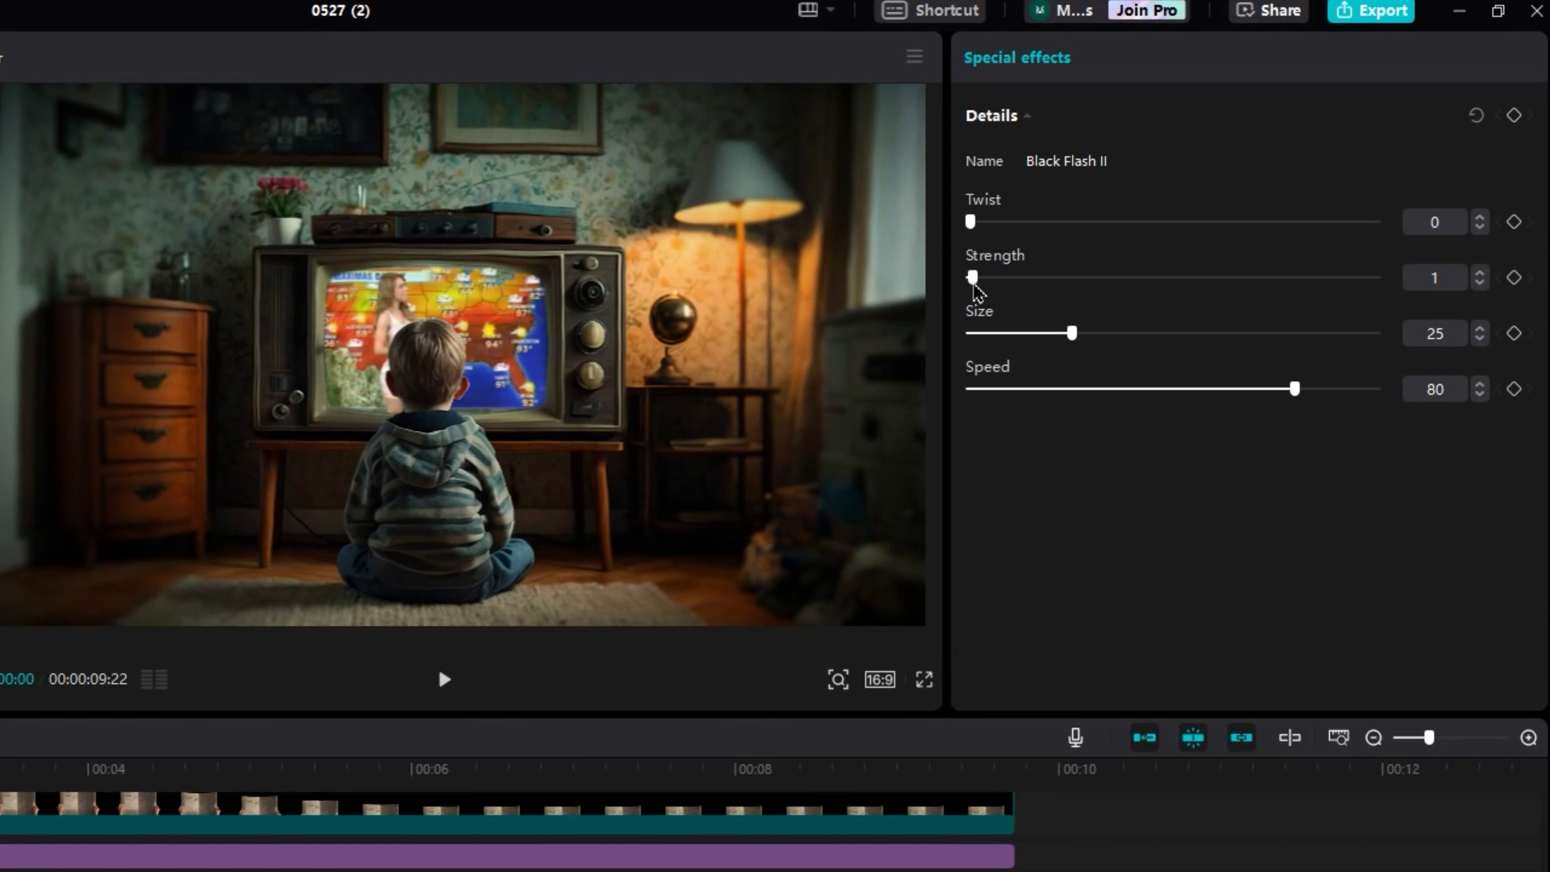
pyautogui.moveTo(1078, 338); pyautogui.dragTo(819, 357)
pyautogui.click(1024, 388)
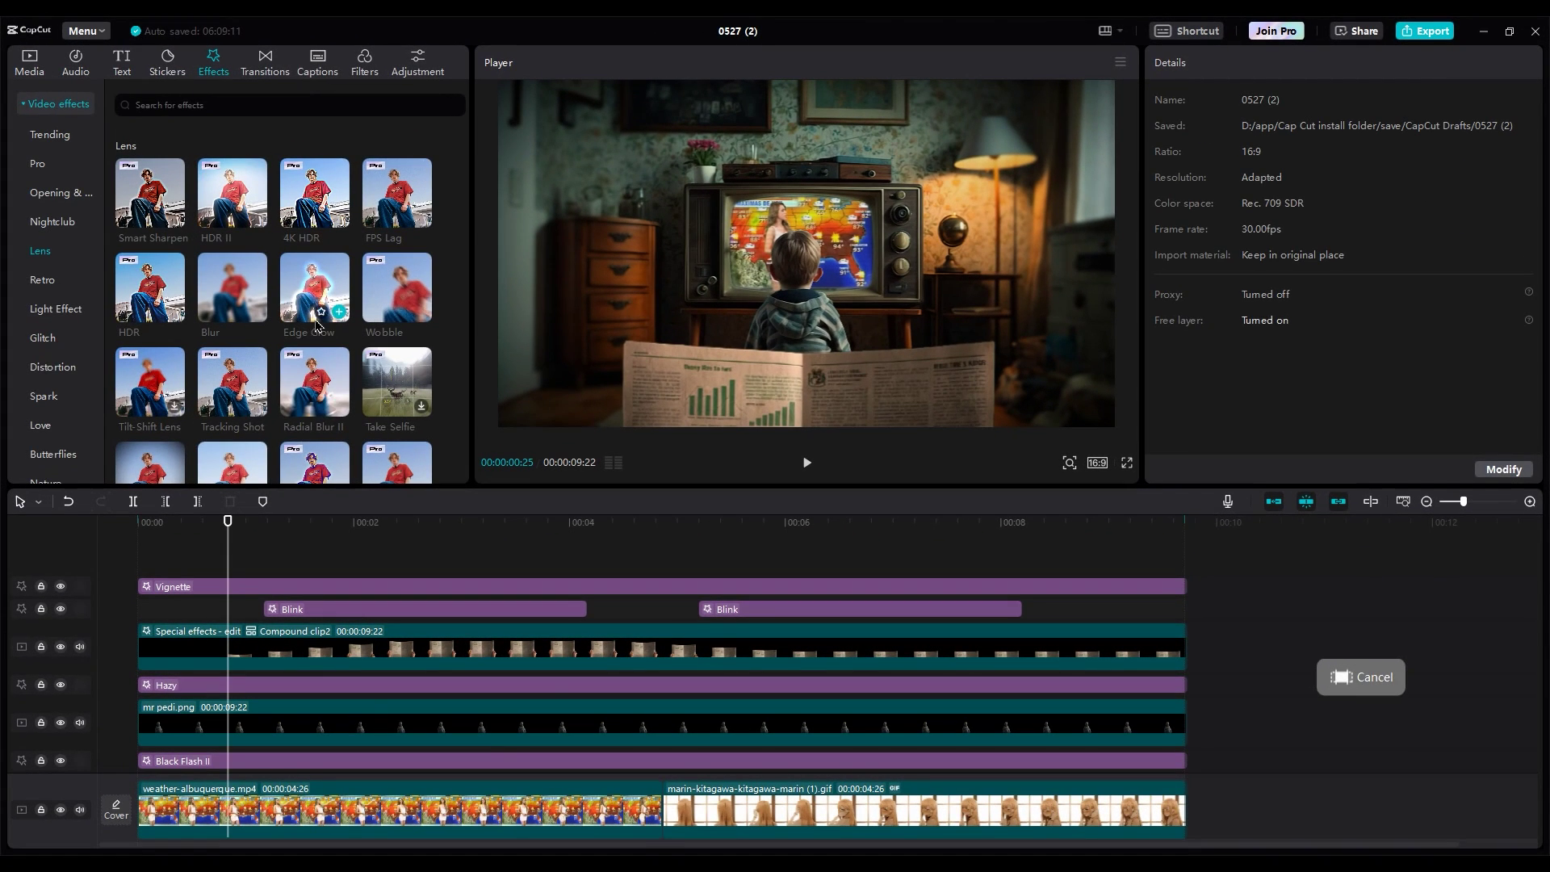
# Add Edge Glow on a new top track, extend it to the video's end, Glow 13.
pyautogui.moveTo(315, 325); pyautogui.dragTo(256, 587)
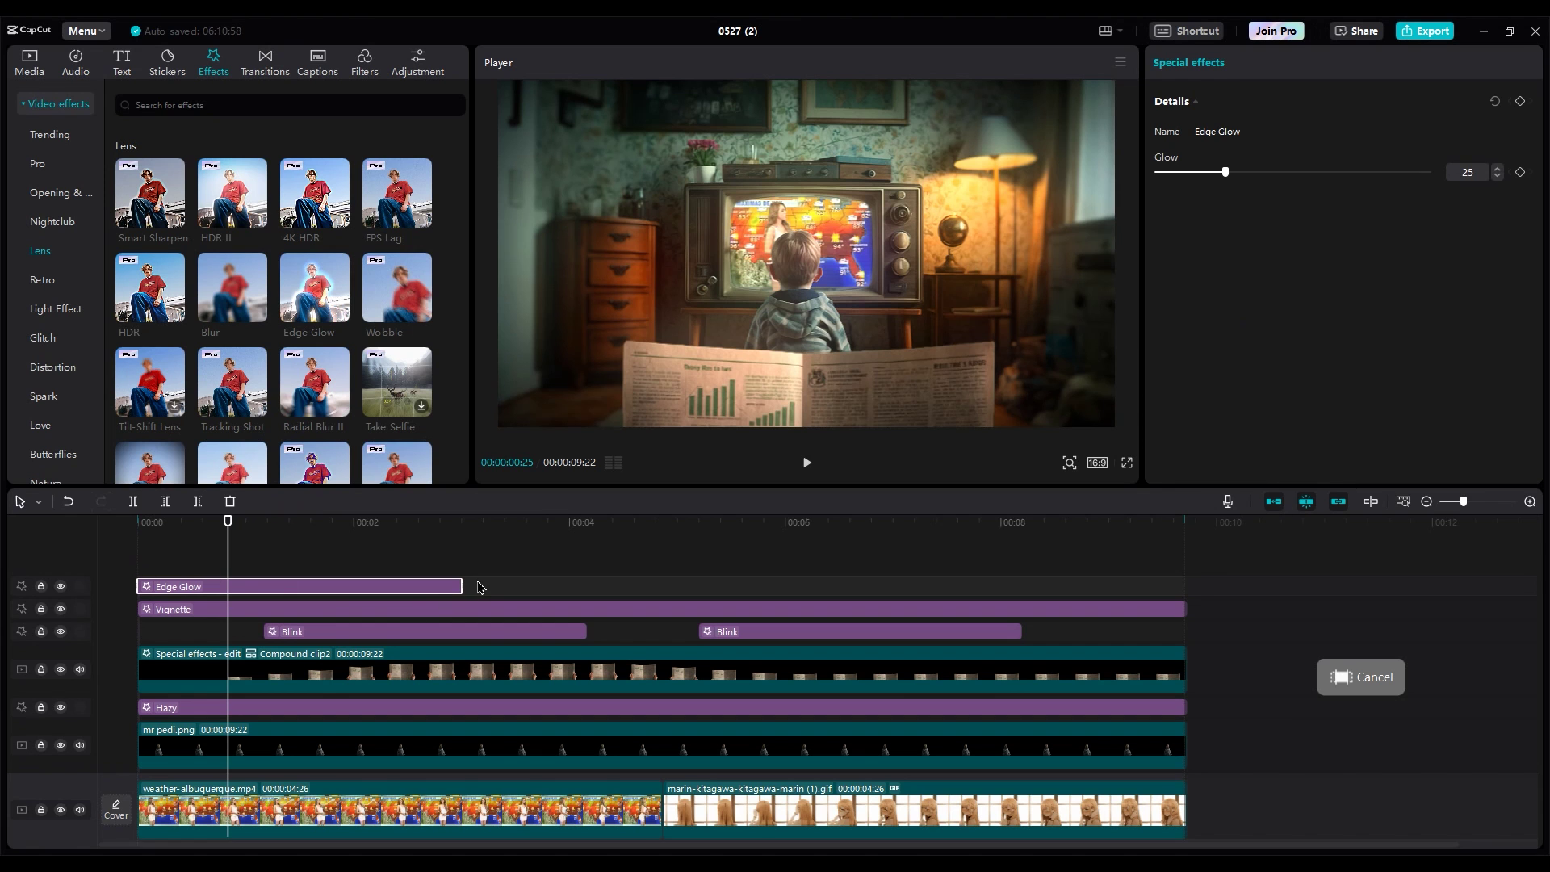
pyautogui.moveTo(463, 584); pyautogui.dragTo(1187, 586)
pyautogui.click(1203, 172)
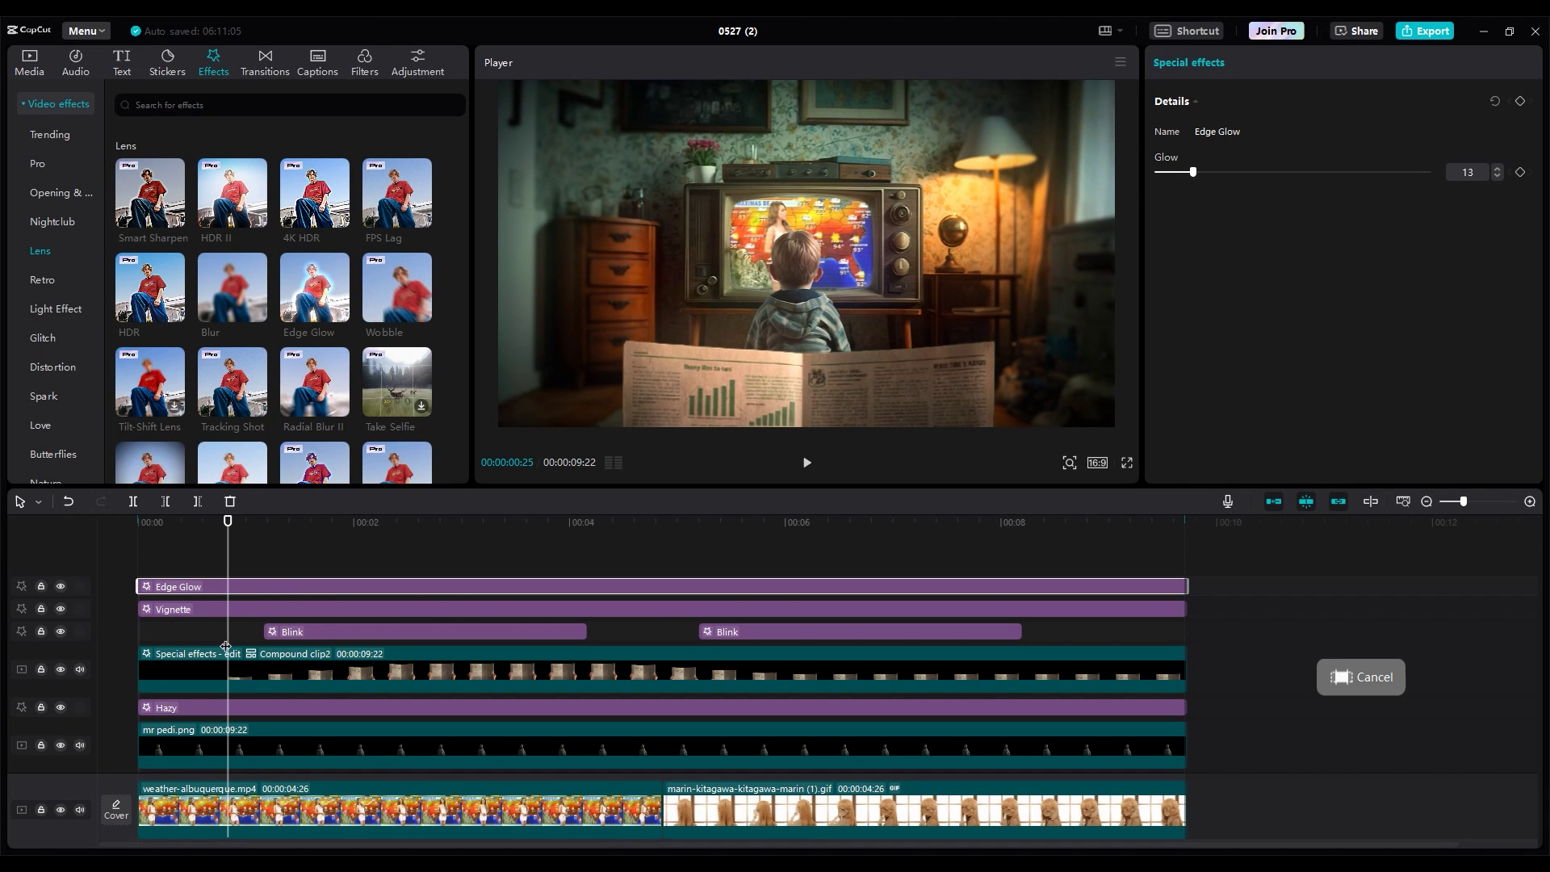
pyautogui.click(195, 641)
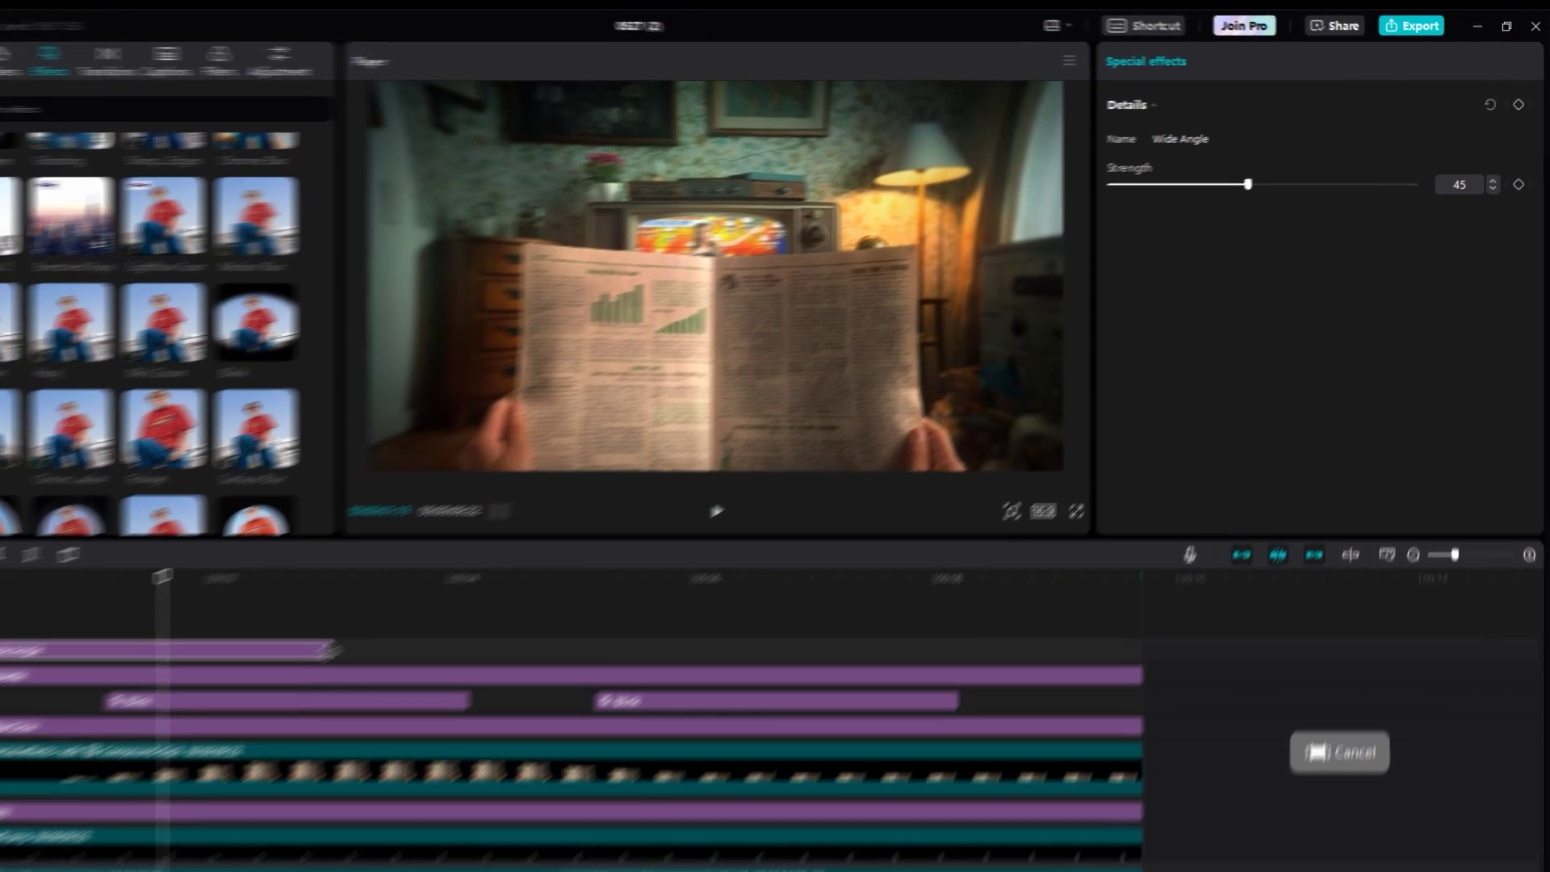
# Set the Wide Angle strength to 15 and play back the finished composite.
pyautogui.moveTo(1278, 172); pyautogui.dragTo(1196, 172)
pyautogui.click(437, 643)
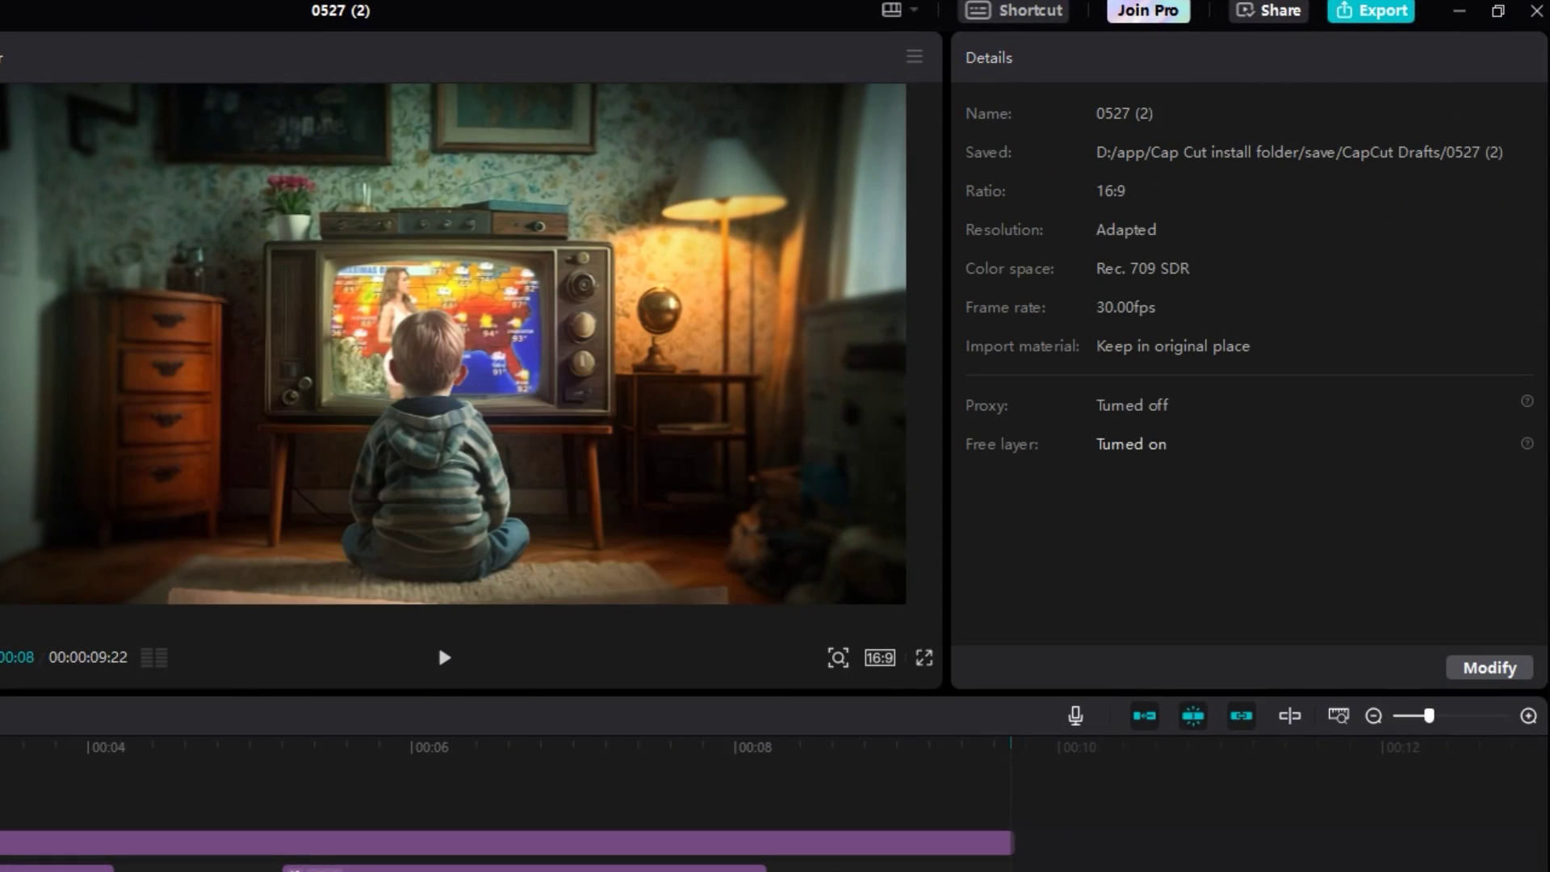
pyautogui.press('space')
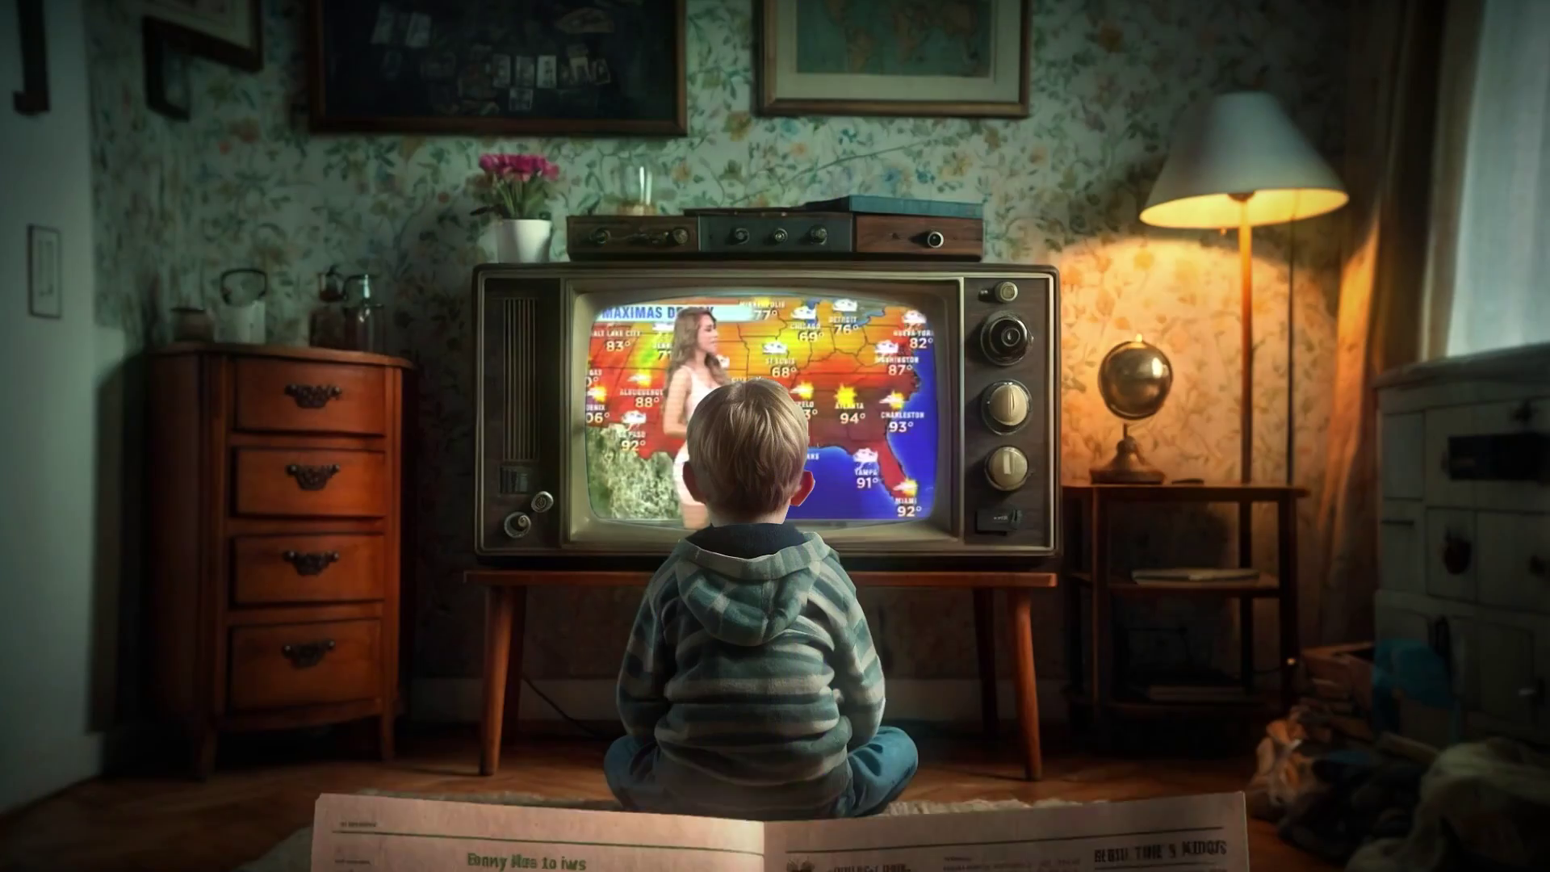